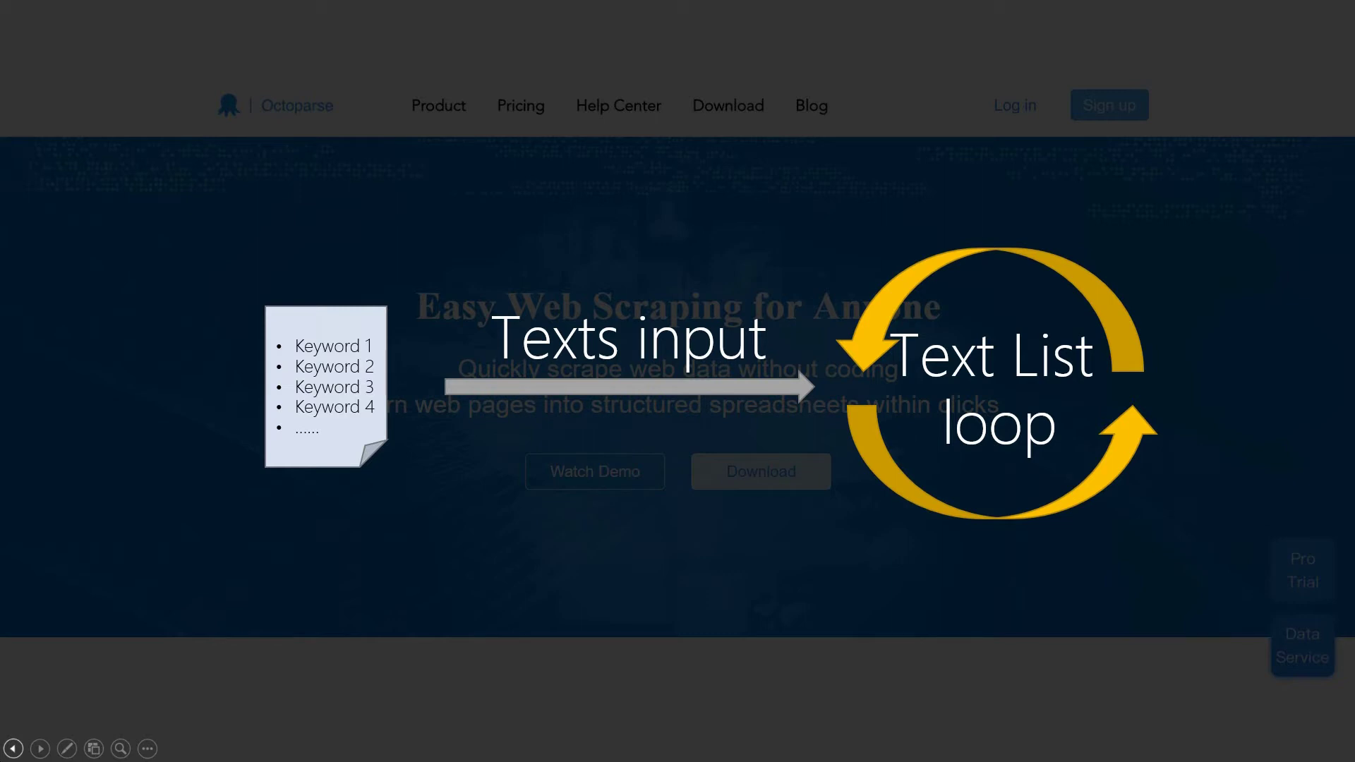
Step past the intro slides to reach the Home page with Wizard Mode and Advanced Mode.
{"action": "key", "text": "Right"}
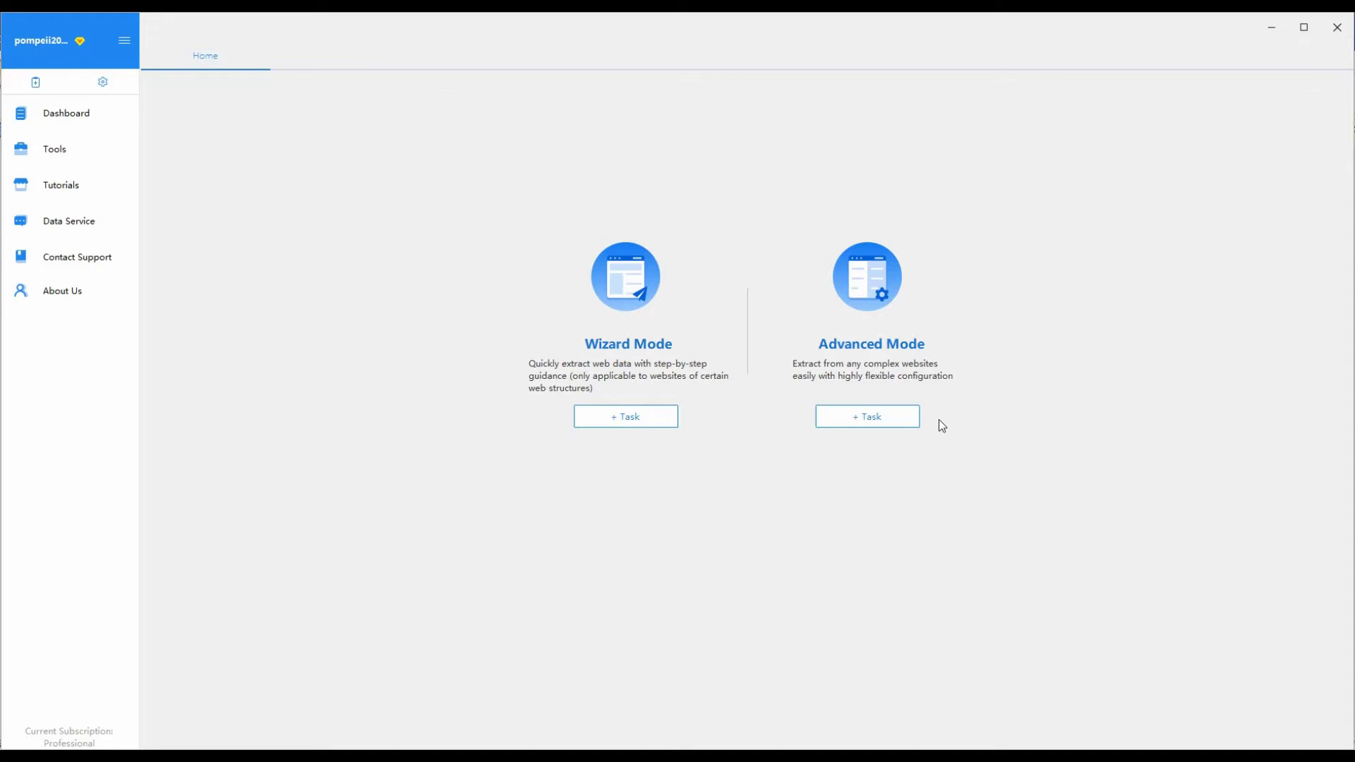
Create an Advanced Mode task that opens the pasted eBay Laptops & Netbooks listing URL.
{"action": "left_click", "coordinate": [868, 417]}
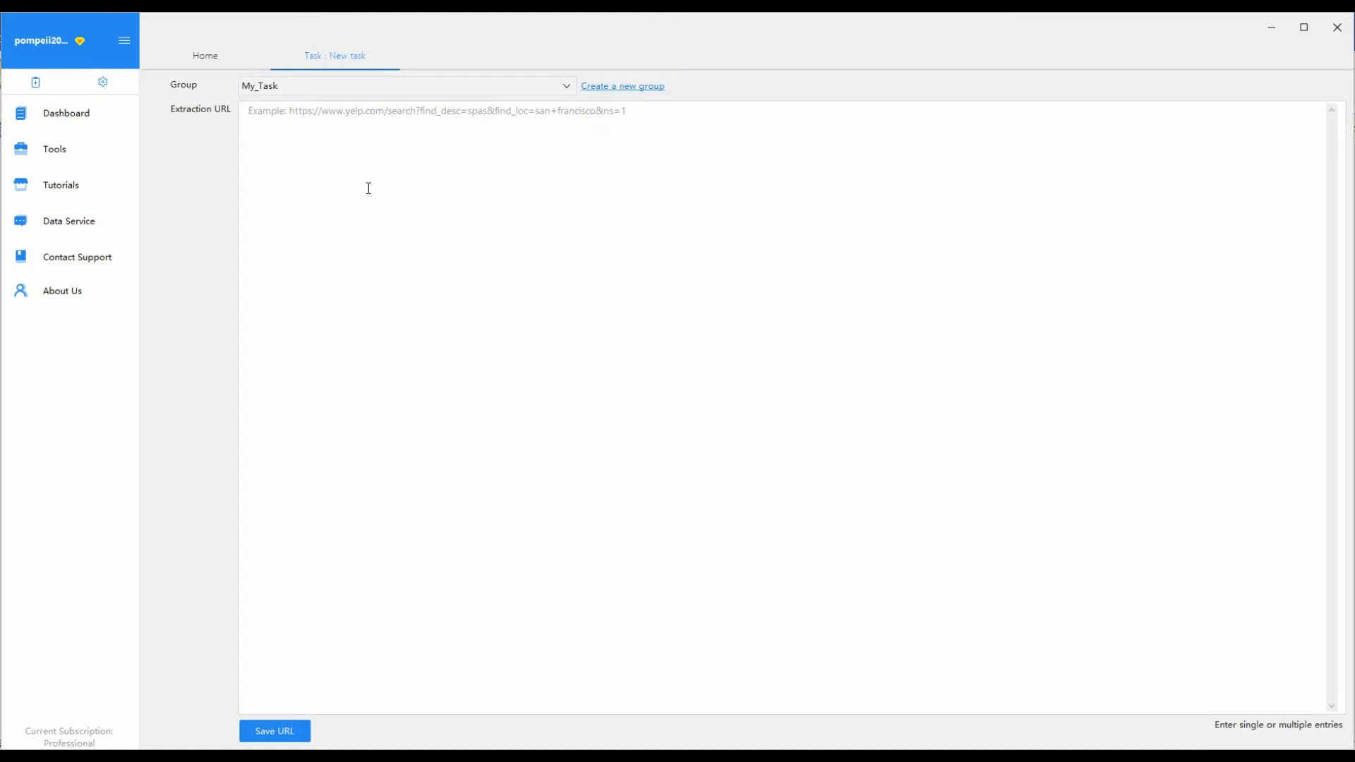
{"action": "left_click", "coordinate": [249, 117]}
{"action": "type", "text": "https://www.ebay.com/sch/Laptops-Netbooks-/175672/i.html?_fsrp=1"}
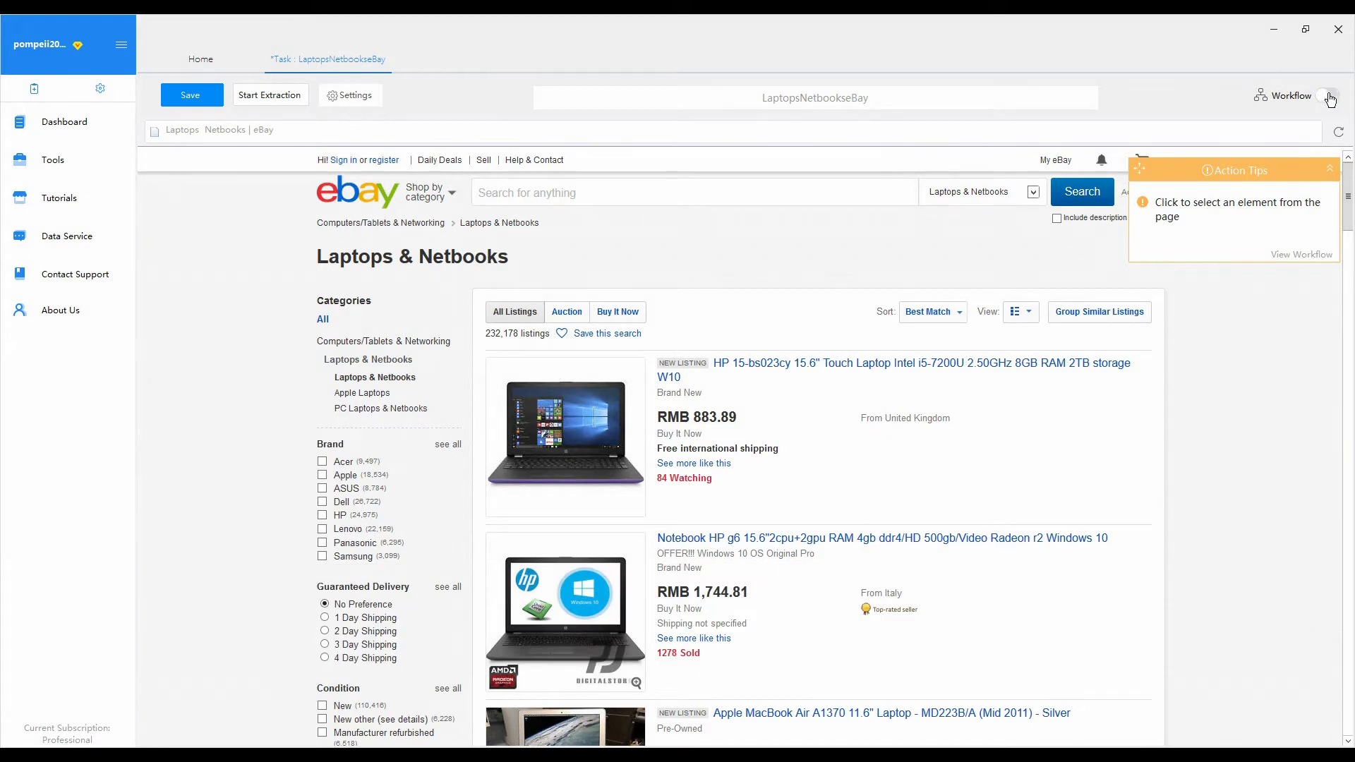
Show the workflow and place a Loop Item below Go To Web Page.
{"action": "left_click", "coordinate": [1331, 98]}
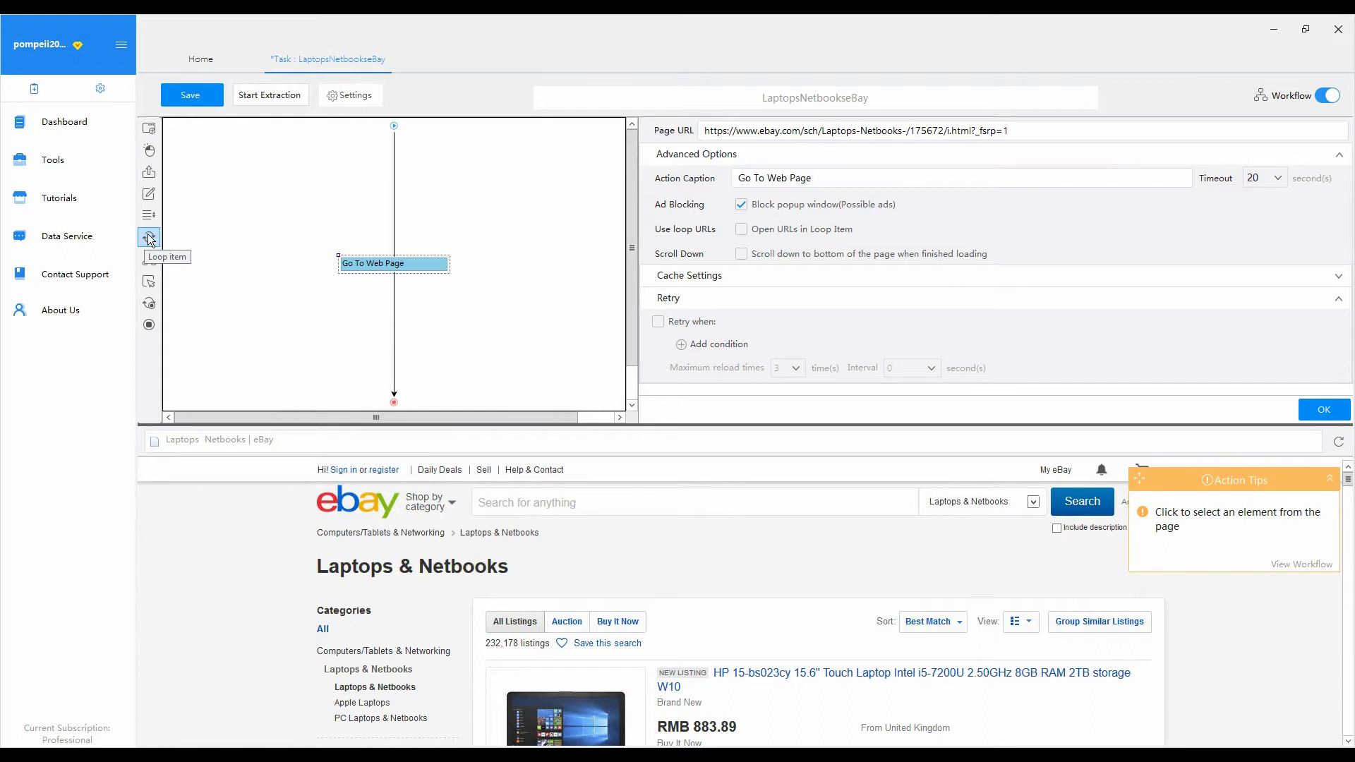
{"action": "left_click_drag", "start_coordinate": [150, 241], "coordinate": [394, 333]}
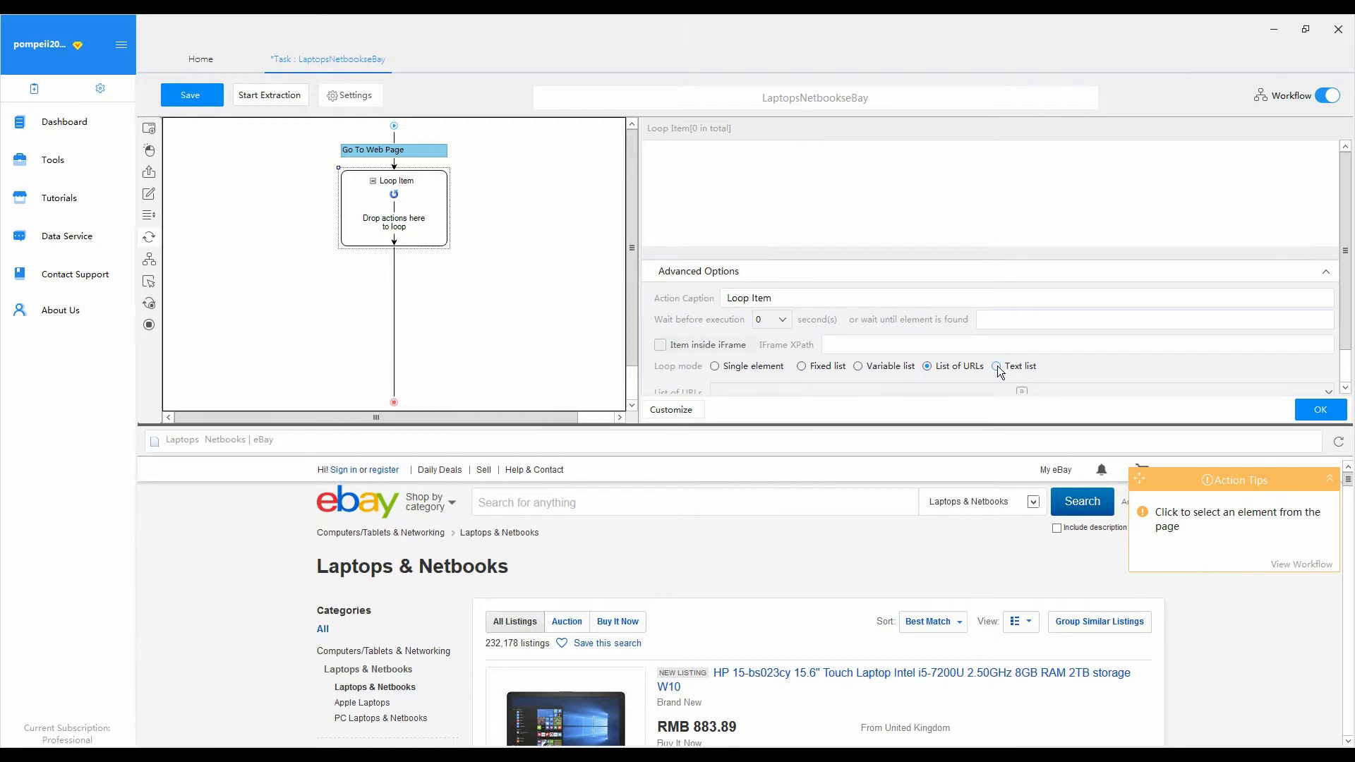
Set the Loop Item to a text list of Apple, Lenovo, Samsung, Microsoft and Asus.
{"action": "left_click", "coordinate": [999, 368]}
{"action": "left_click", "coordinate": [1014, 392]}
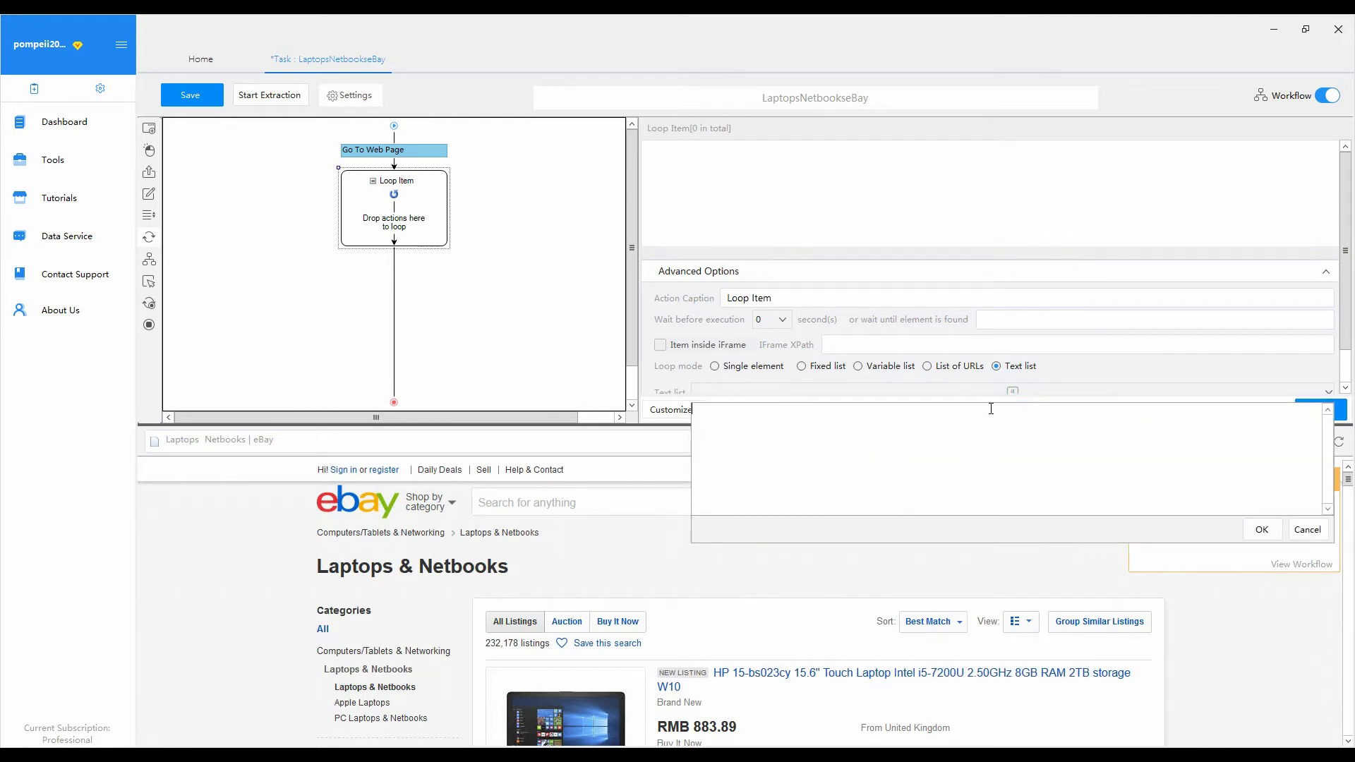
{"action": "type", "text": "Apple Lenovo Samsung Microsoft Asus"}
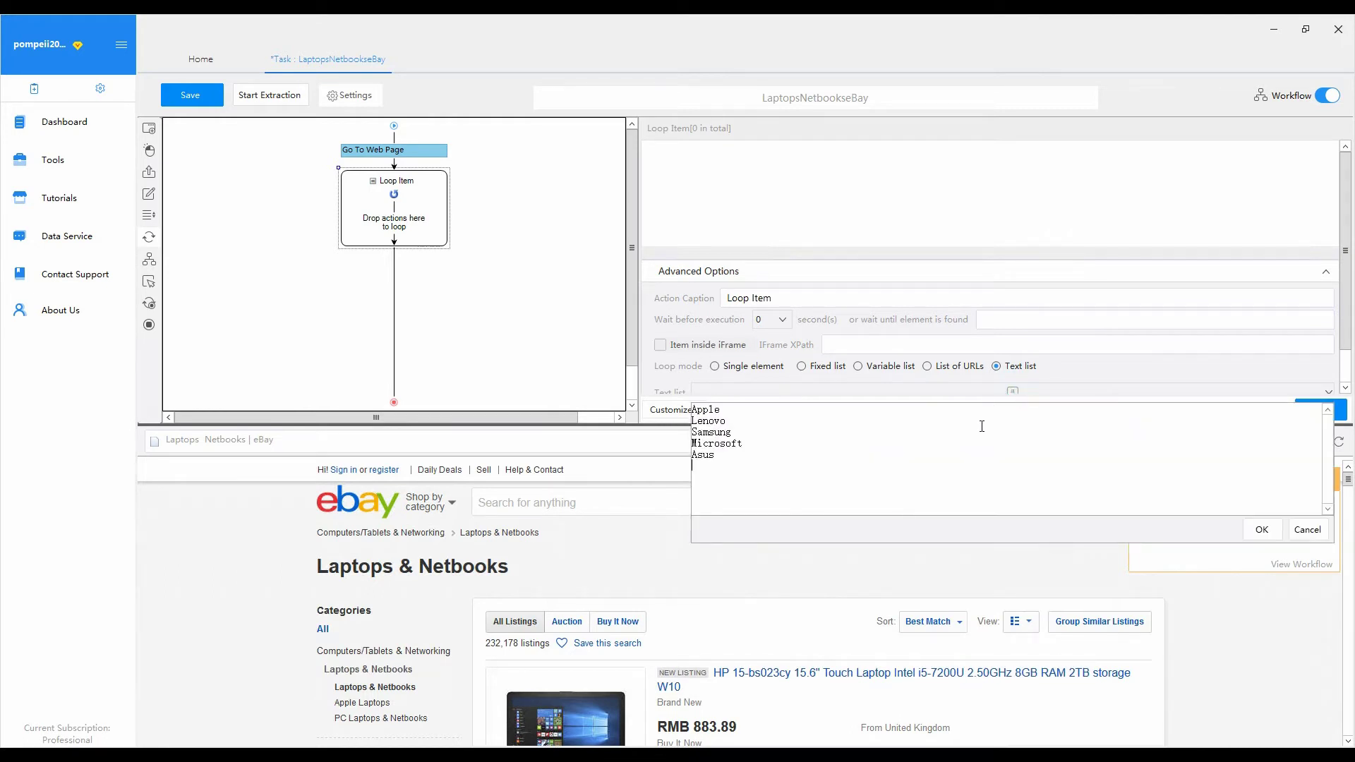
{"action": "left_click", "coordinate": [1260, 531]}
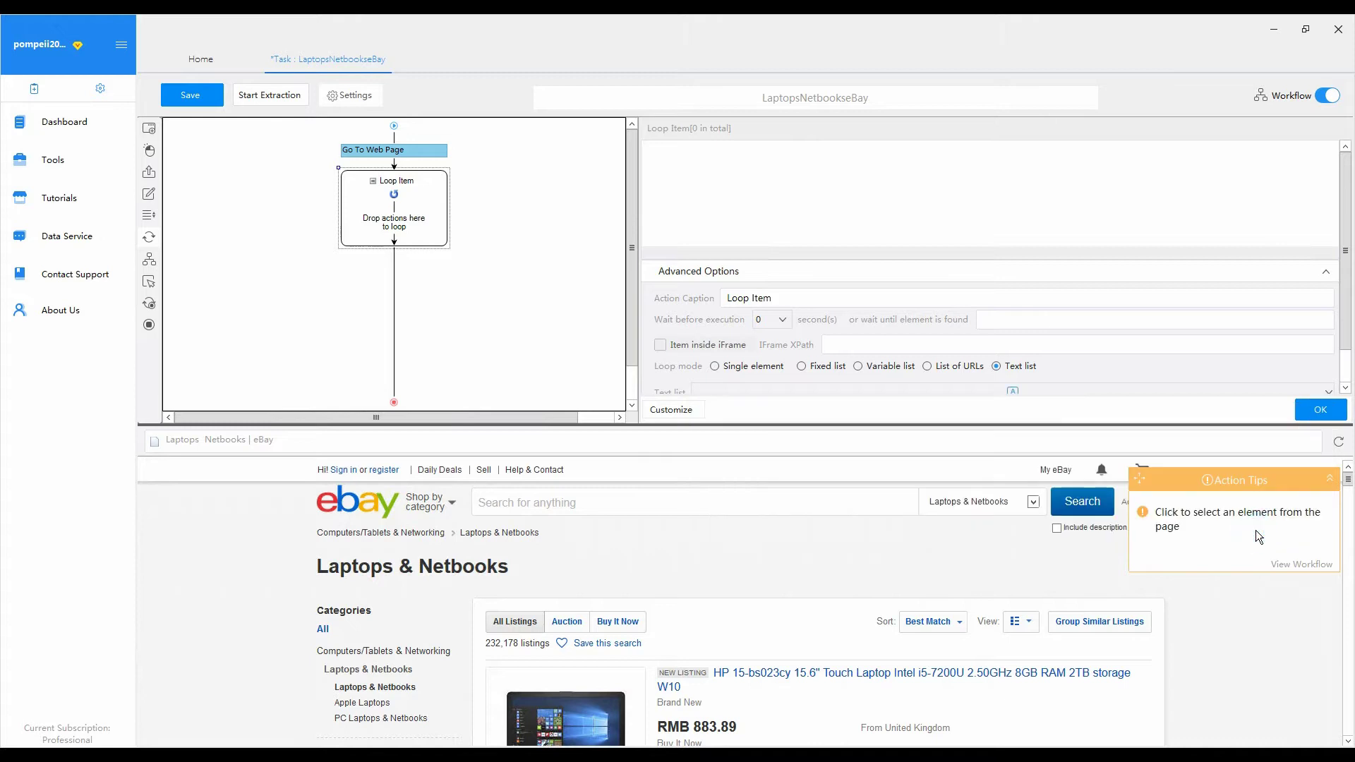
{"action": "left_click", "coordinate": [1311, 422]}
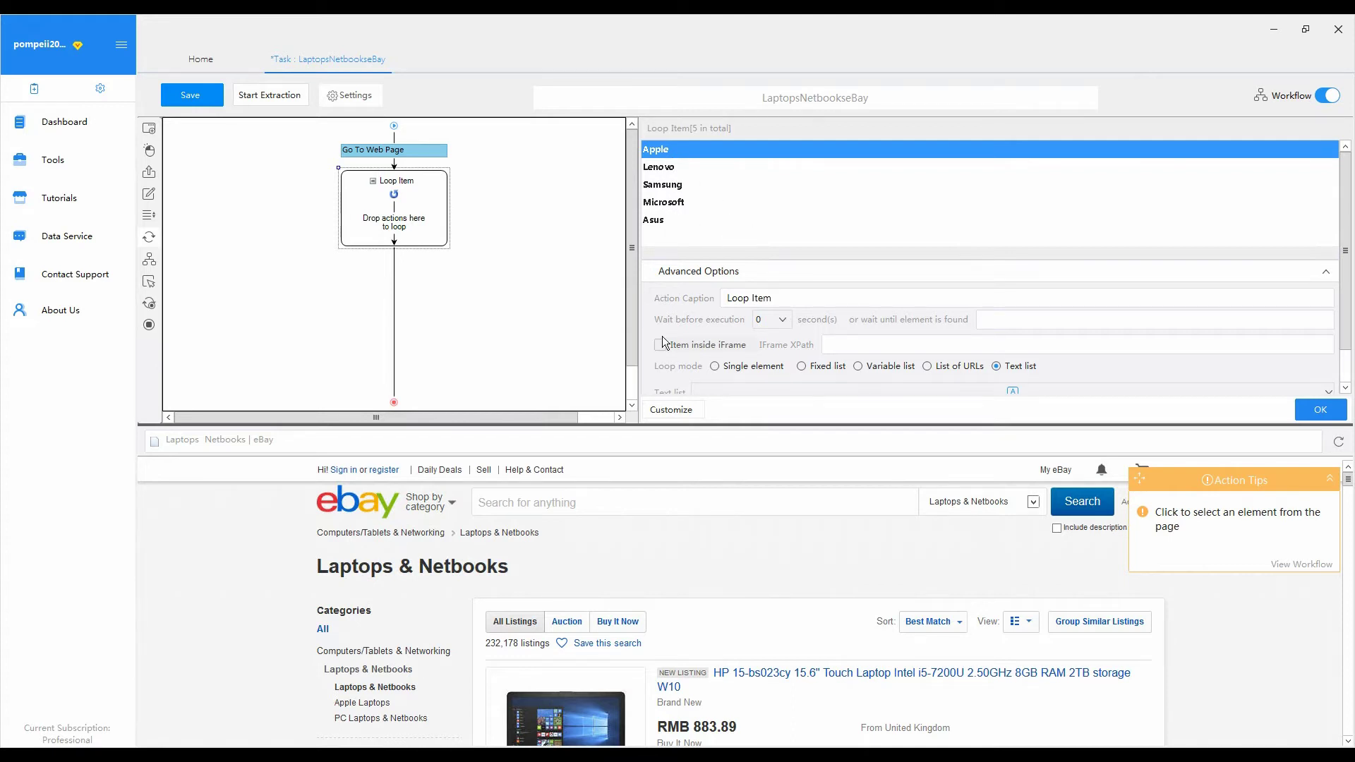
Add an Enter Text step that types Apple into eBay's search box.
{"action": "left_click", "coordinate": [556, 501]}
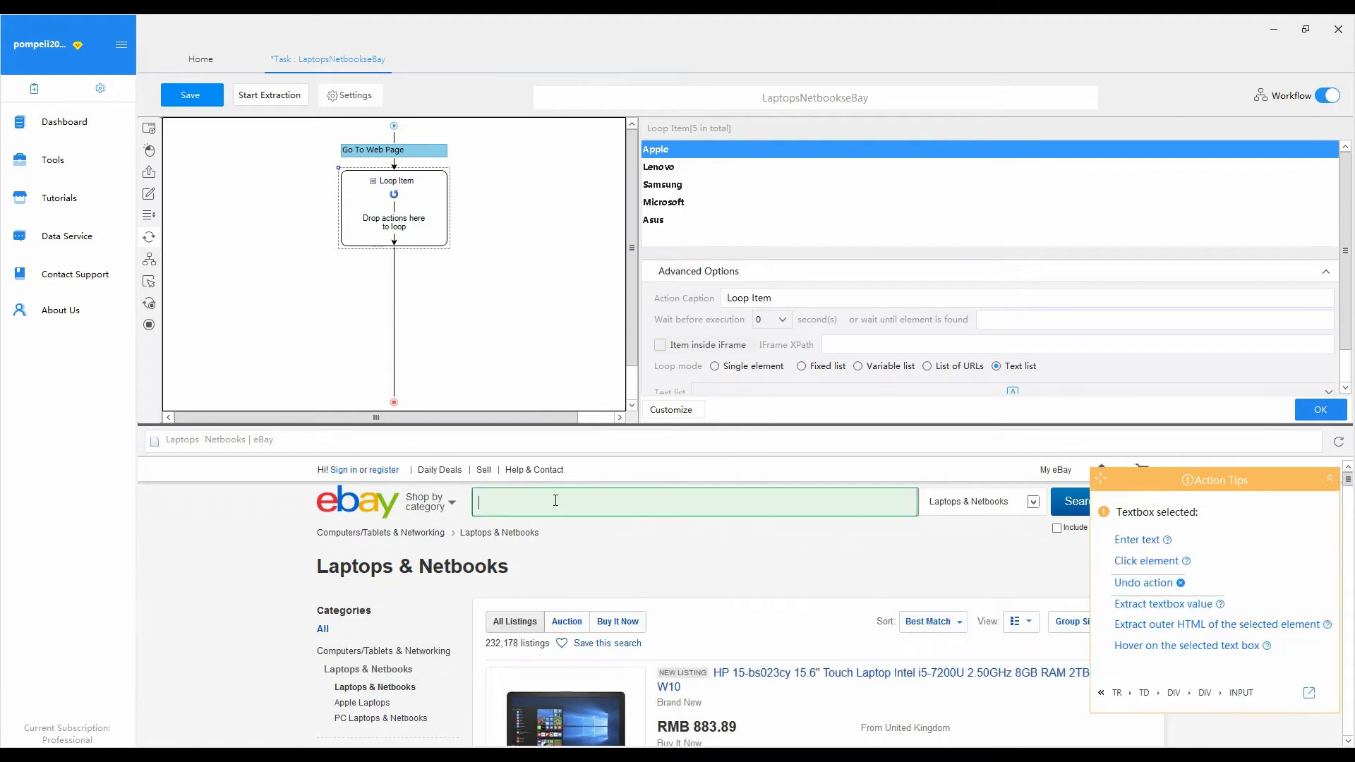
{"action": "left_click", "coordinate": [1137, 540]}
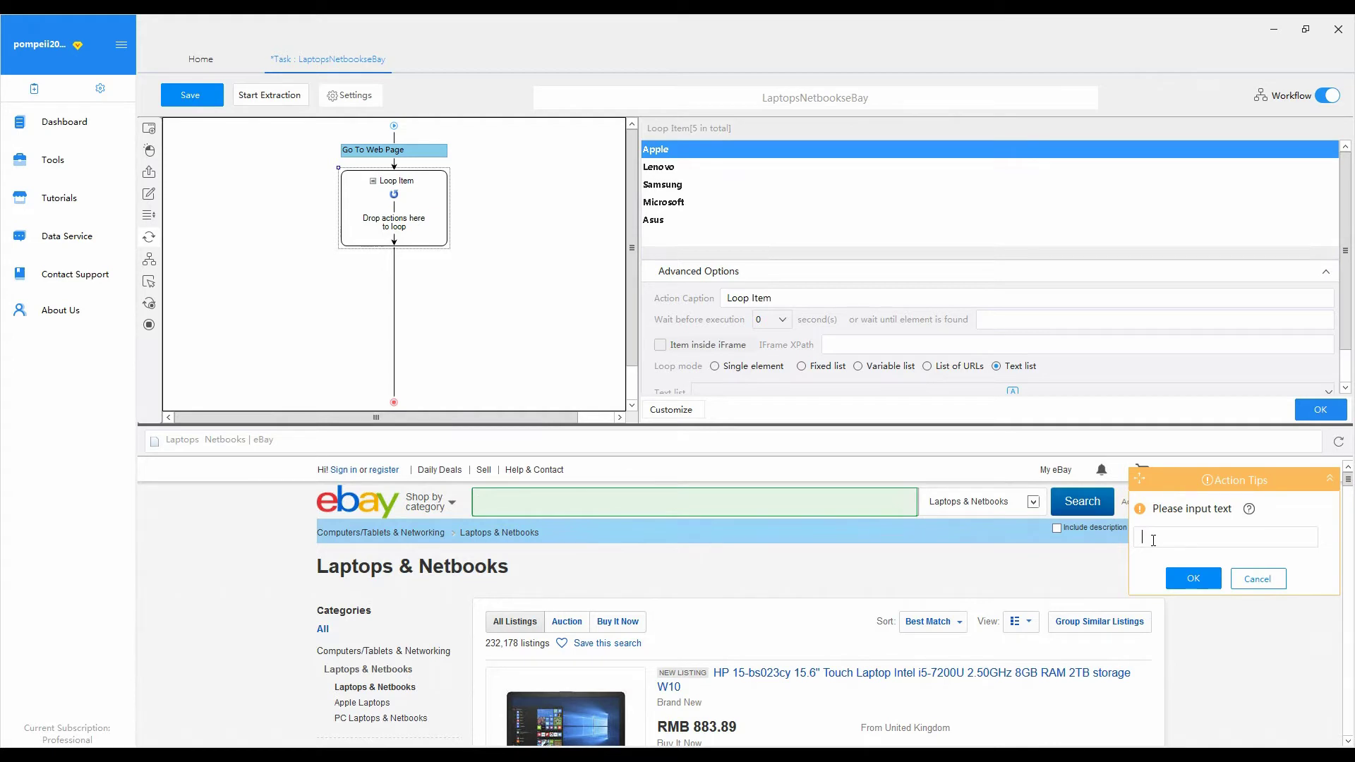
{"action": "type", "text": "Apple"}
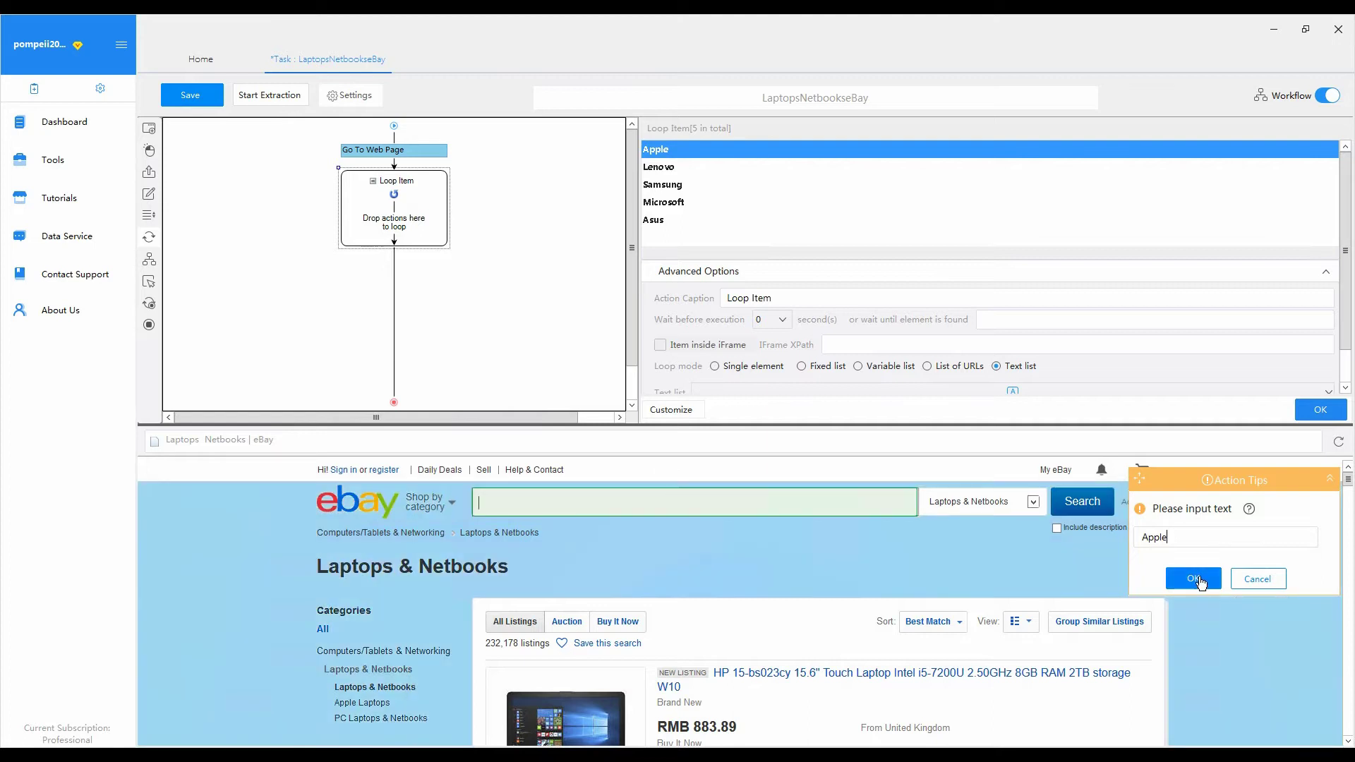
{"action": "left_click", "coordinate": [1200, 579]}
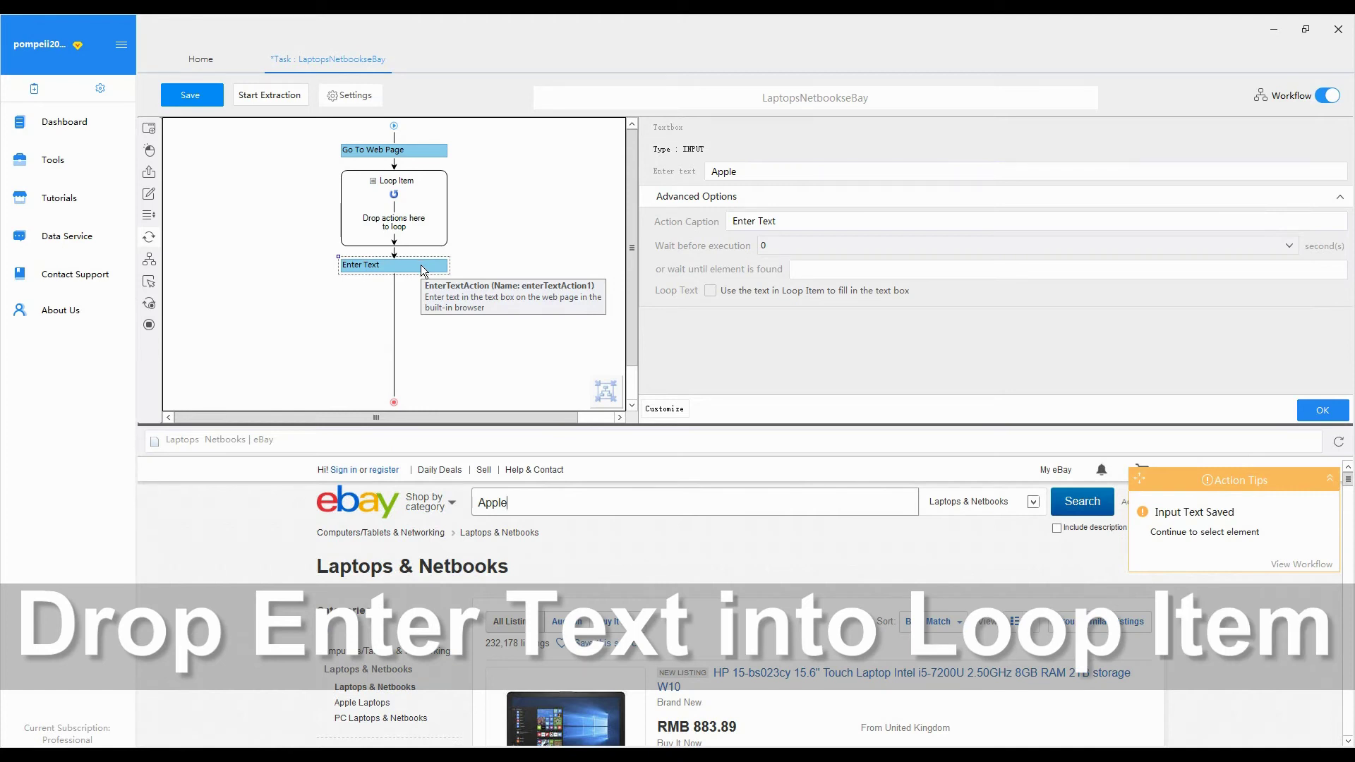
Move Enter Text into the Loop Item and fill the search box with each loop brand.
{"action": "left_click_drag", "start_coordinate": [420, 265], "coordinate": [419, 237]}
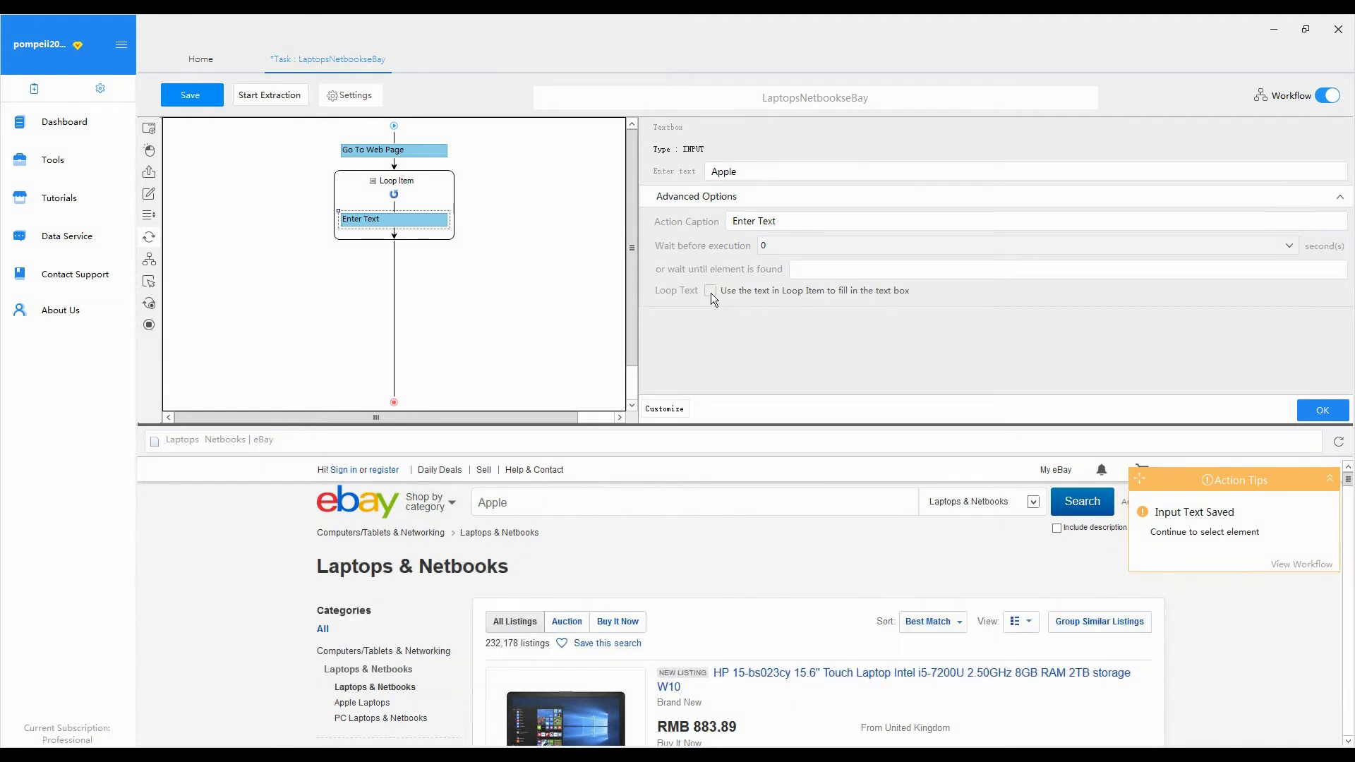
{"action": "left_click", "coordinate": [711, 292]}
{"action": "left_click", "coordinate": [1327, 411]}
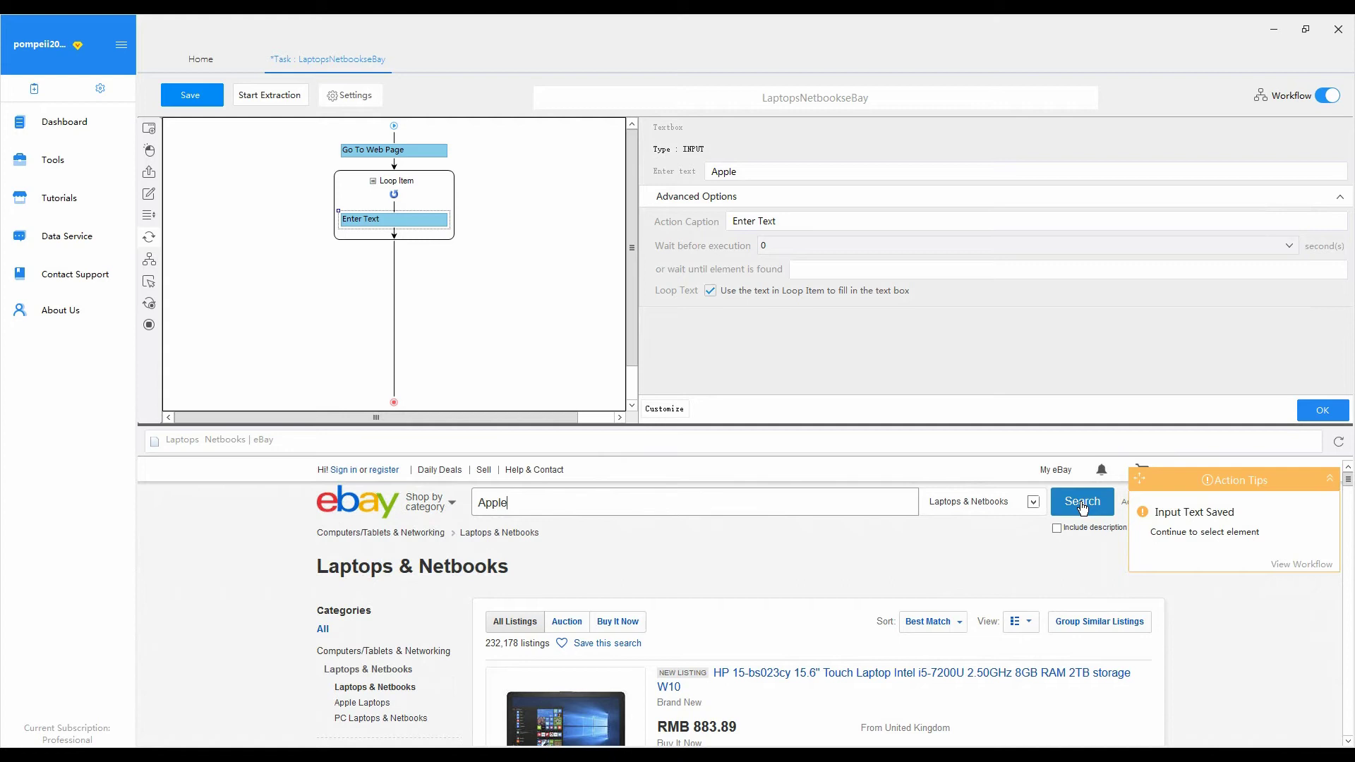
Add a Click button step on eBay's Search button to load the Apple results.
{"action": "left_click", "coordinate": [1083, 507]}
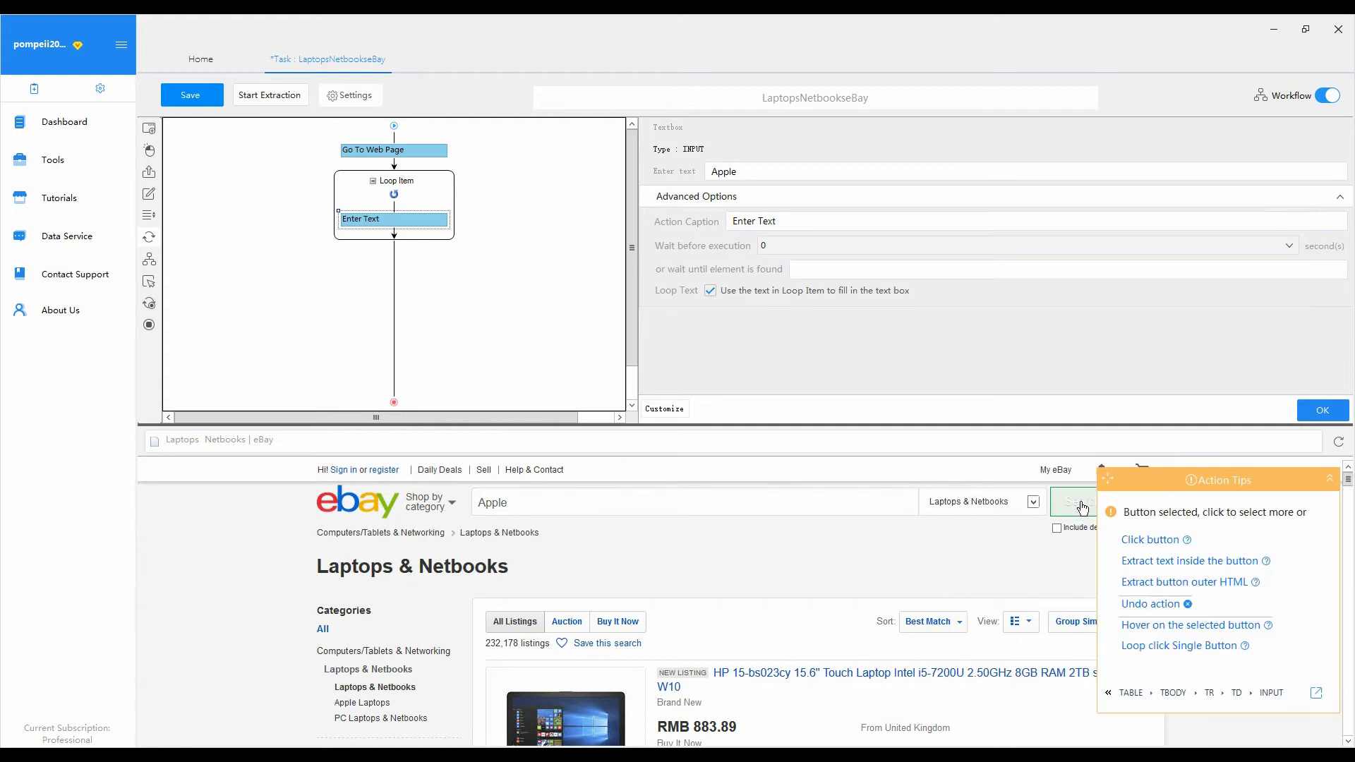
{"action": "left_click", "coordinate": [1148, 541]}
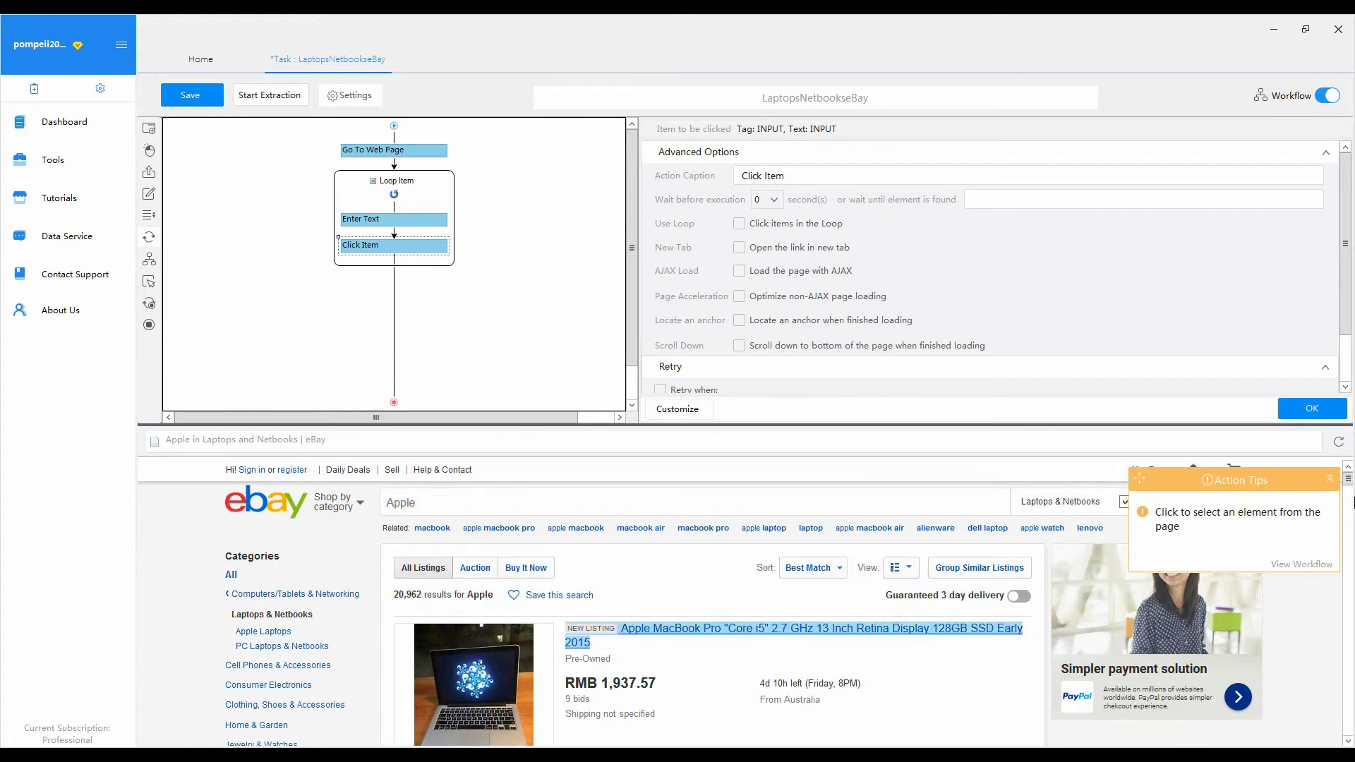
Make the results' next-page arrow a looping pagination click, then select the first listing title.
{"action": "scroll", "coordinate": [1346, 509], "scroll_direction": "down", "scroll_amount": 2}
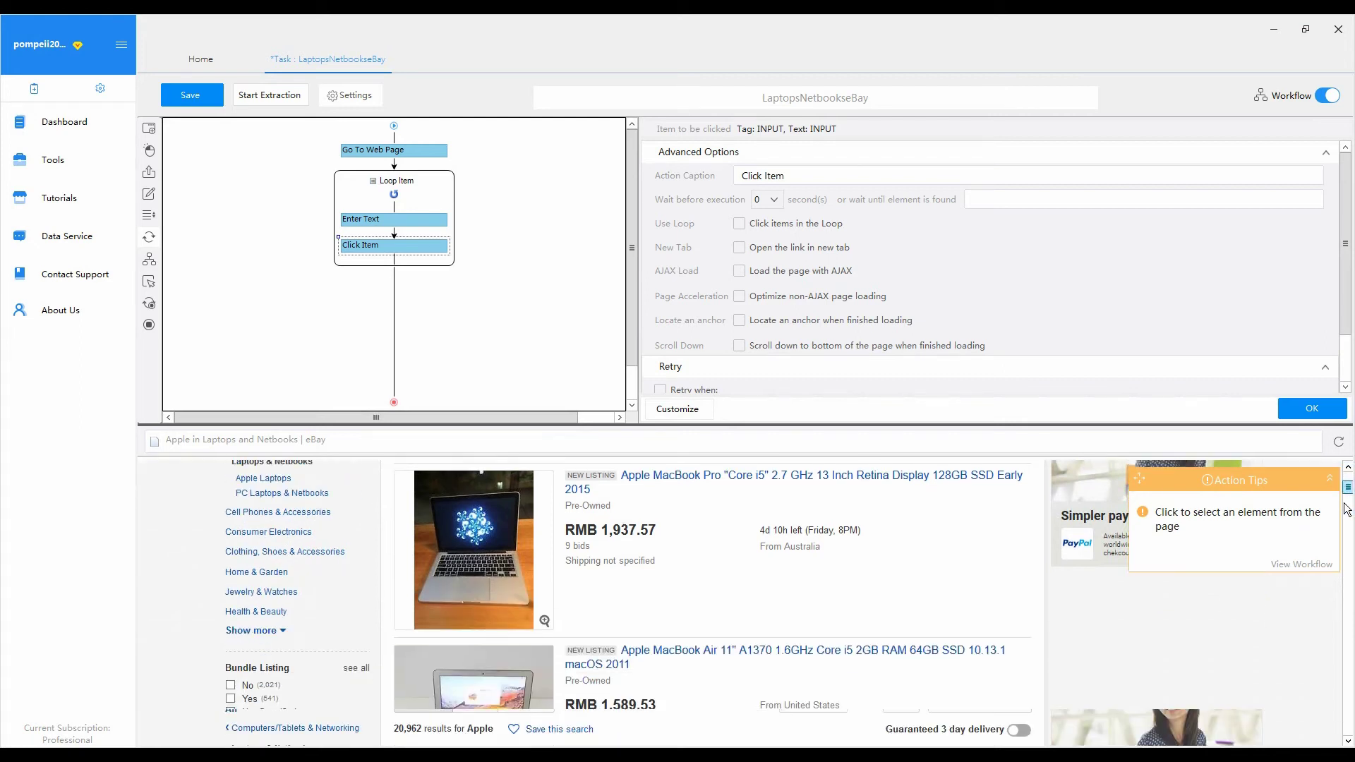
{"action": "scroll", "coordinate": [1346, 510], "scroll_direction": "down", "scroll_amount": 5}
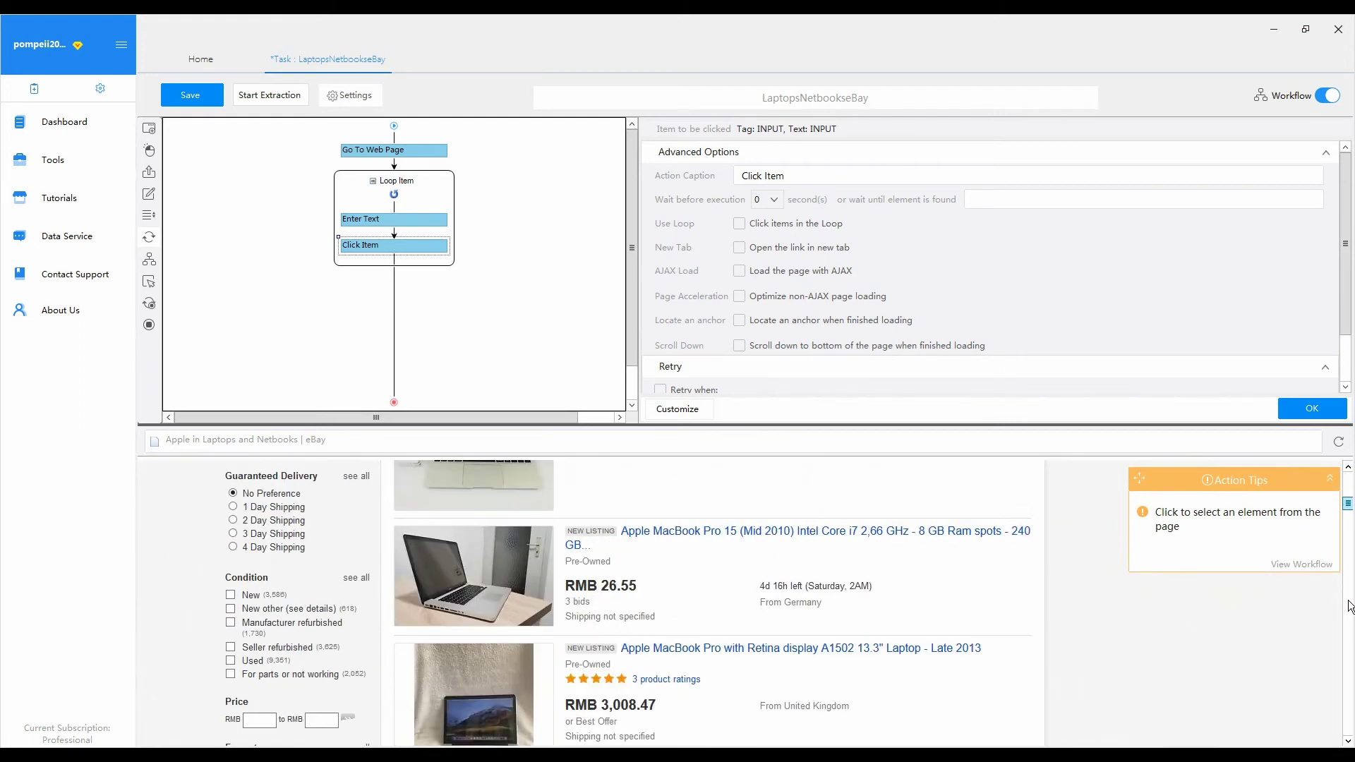
{"action": "scroll", "coordinate": [1348, 614], "scroll_direction": "down", "scroll_amount": 6}
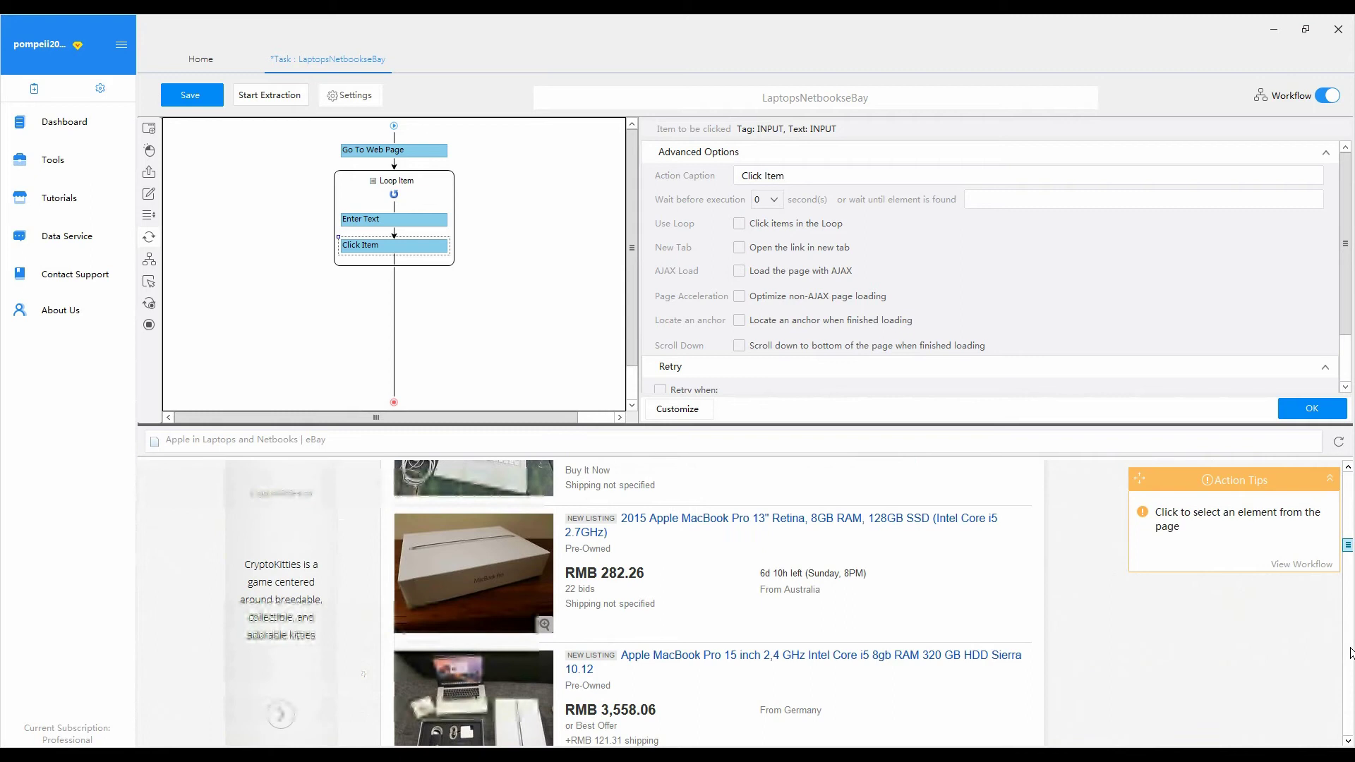
{"action": "scroll", "coordinate": [1351, 653], "scroll_direction": "down", "scroll_amount": 6}
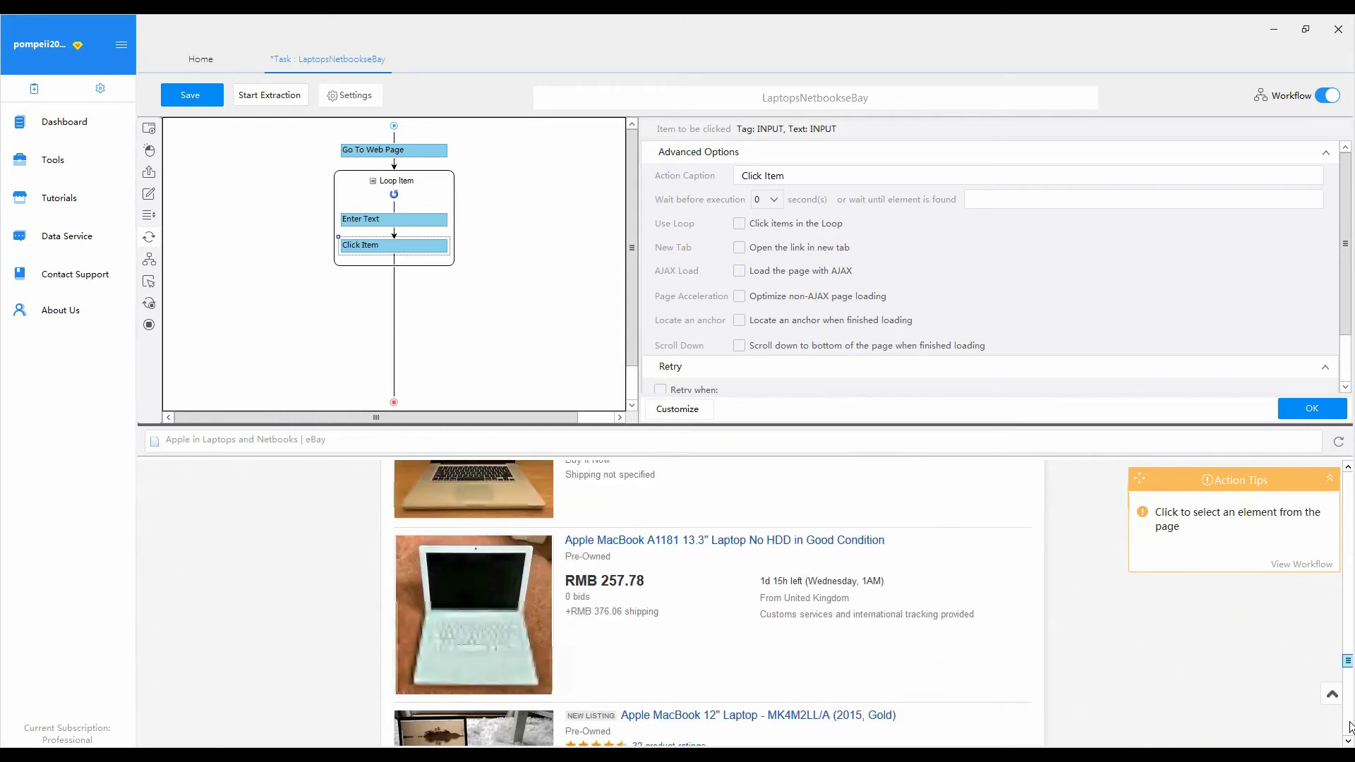
{"action": "scroll", "coordinate": [1350, 727], "scroll_direction": "down", "scroll_amount": 2}
{"action": "scroll", "coordinate": [1350, 735], "scroll_direction": "down", "scroll_amount": 5}
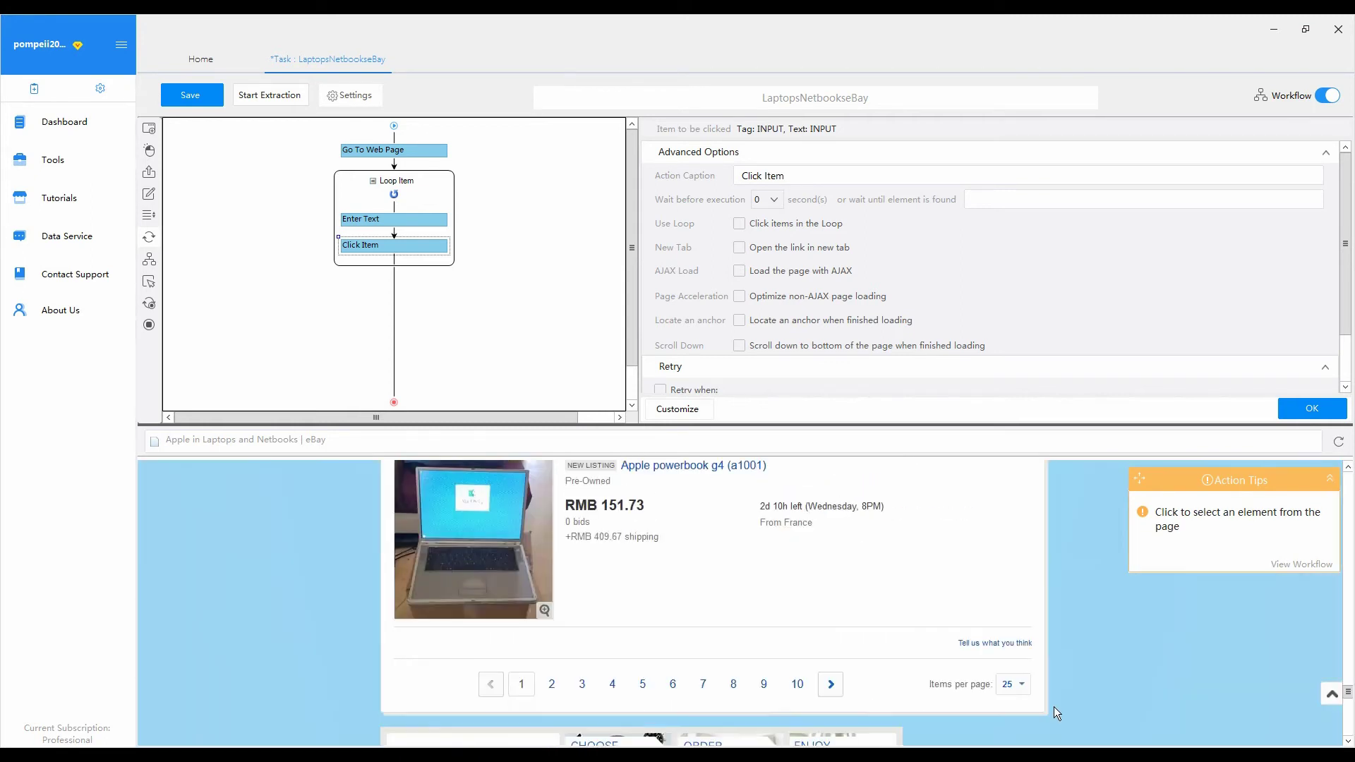
{"action": "left_click", "coordinate": [829, 685]}
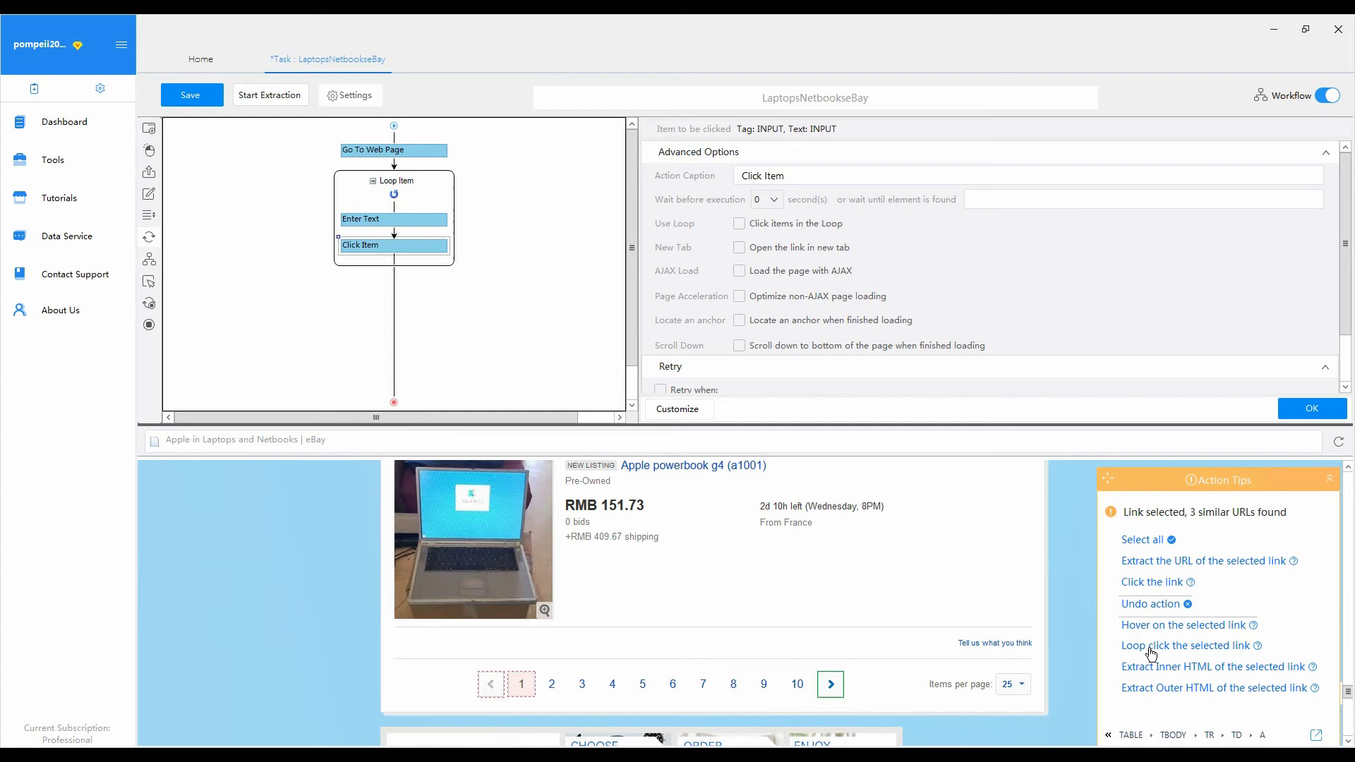
{"action": "left_click", "coordinate": [1147, 645]}
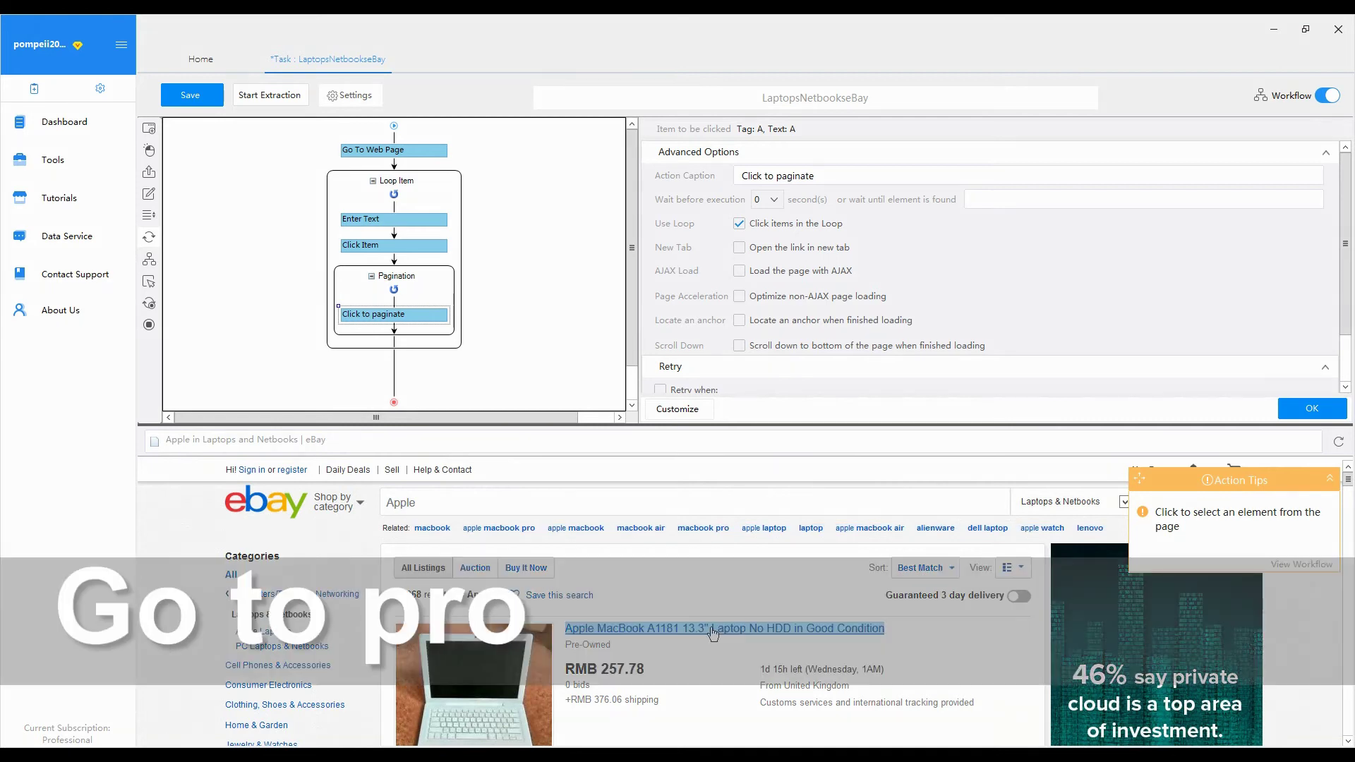
{"action": "left_click", "coordinate": [711, 628]}
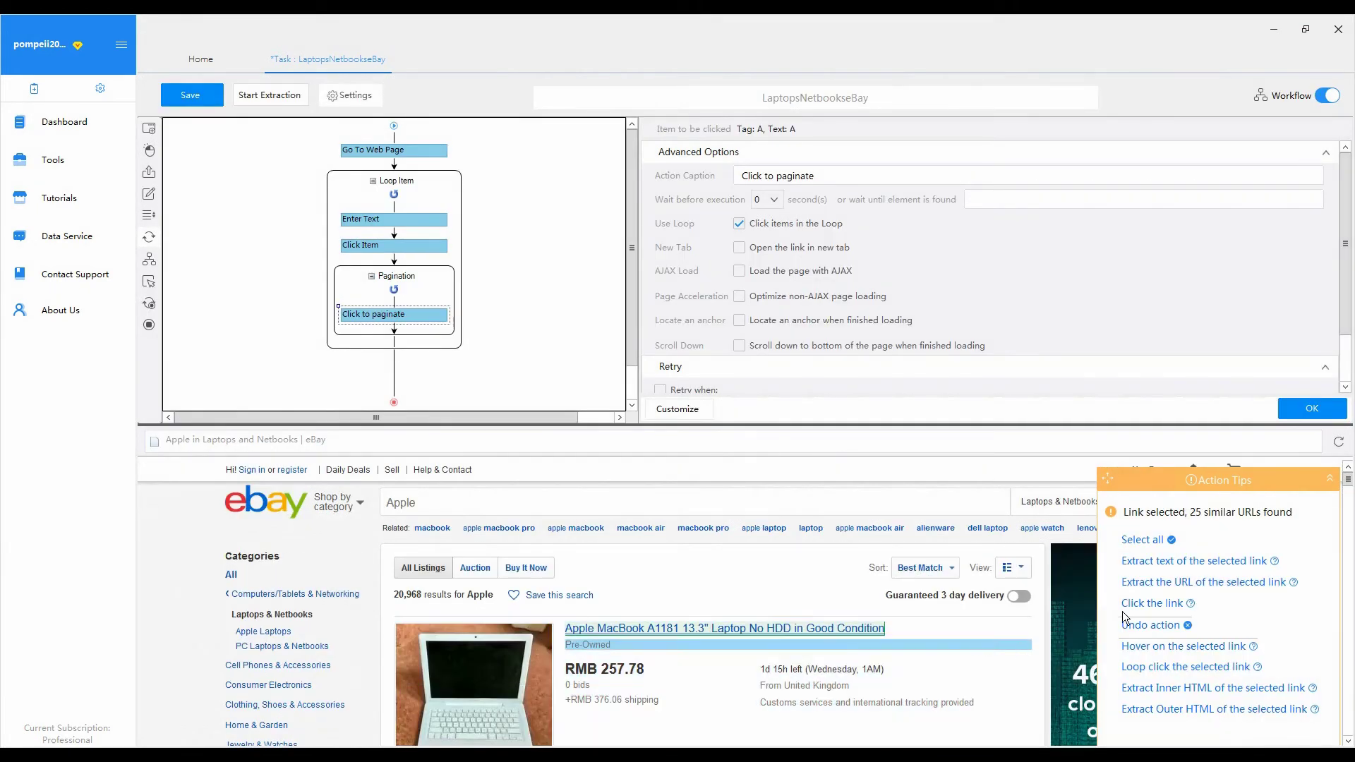
Select all 25 listing links and loop-click each one to open its detail page.
{"action": "left_click", "coordinate": [1152, 540]}
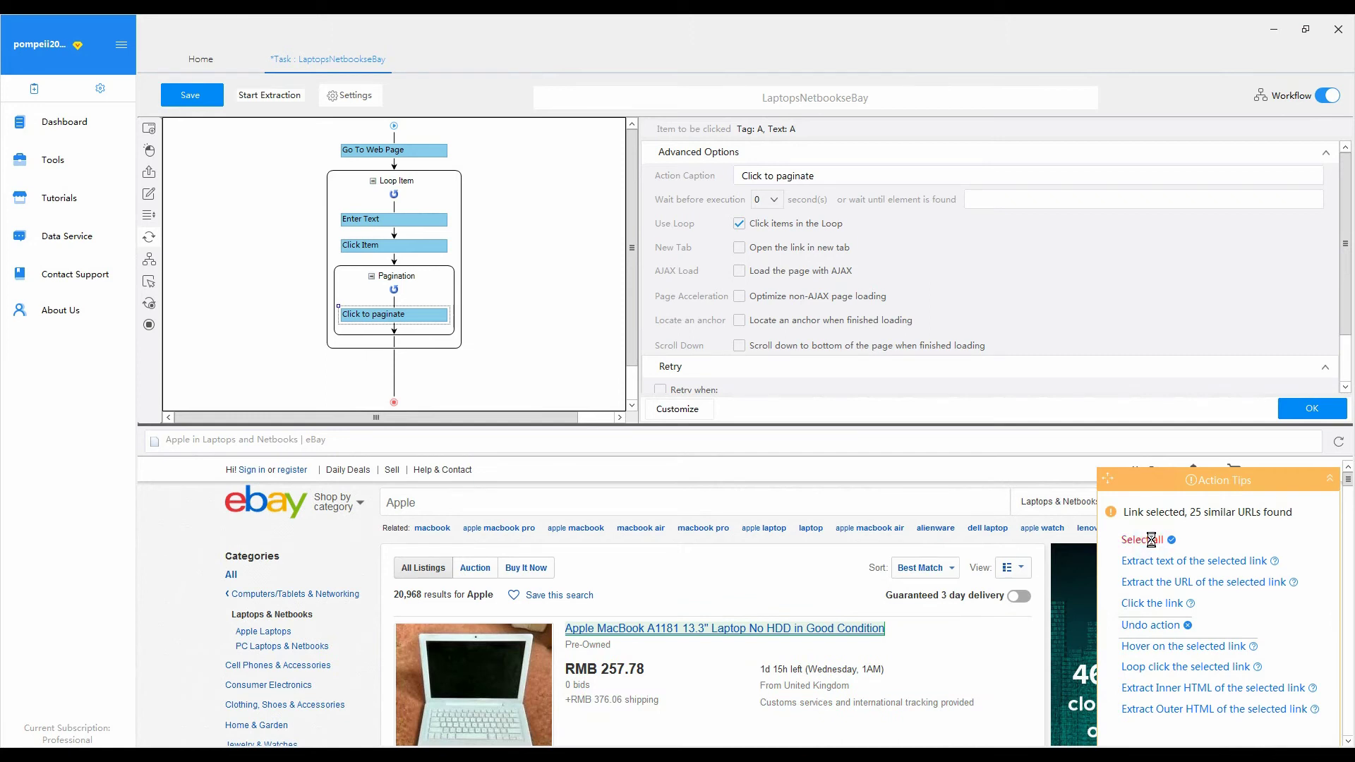
{"action": "left_click", "coordinate": [1157, 628]}
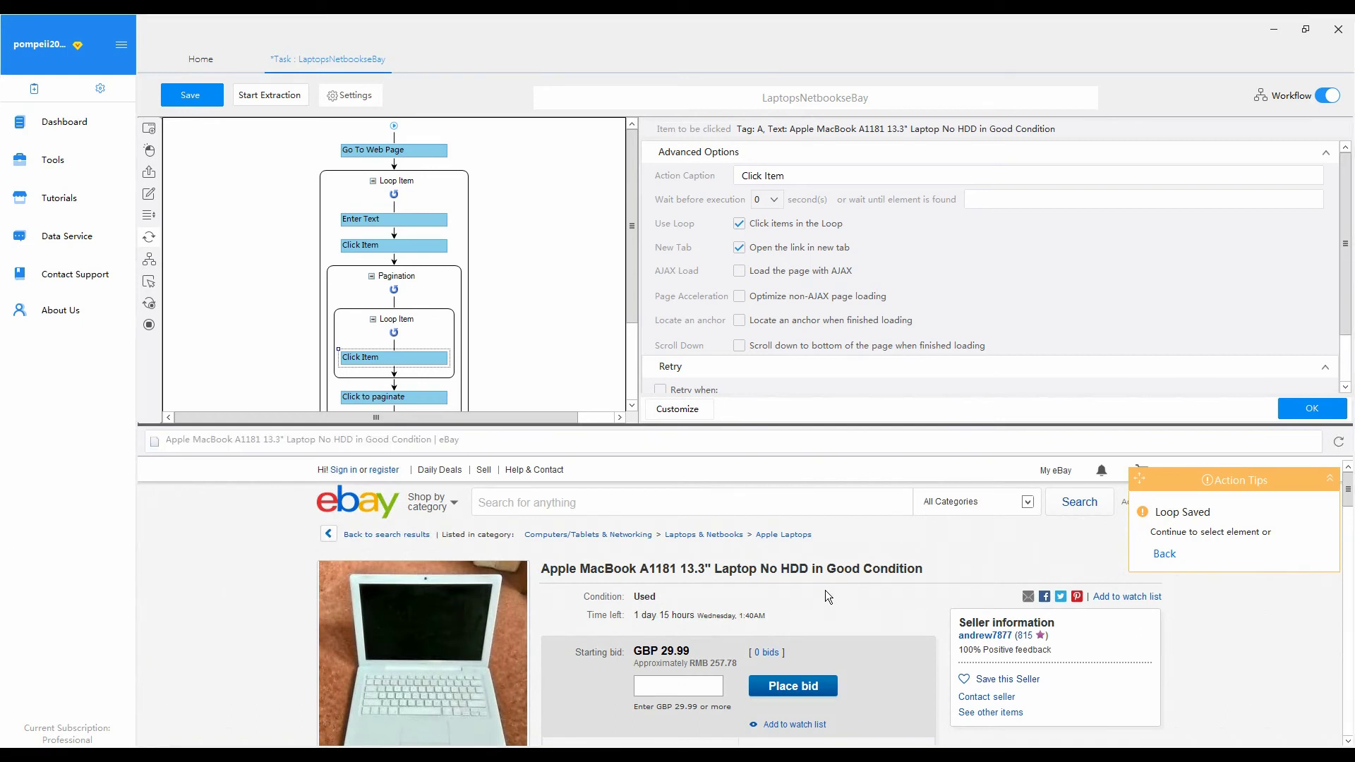
{"action": "scroll", "coordinate": [824, 590], "scroll_direction": "down", "scroll_amount": 2}
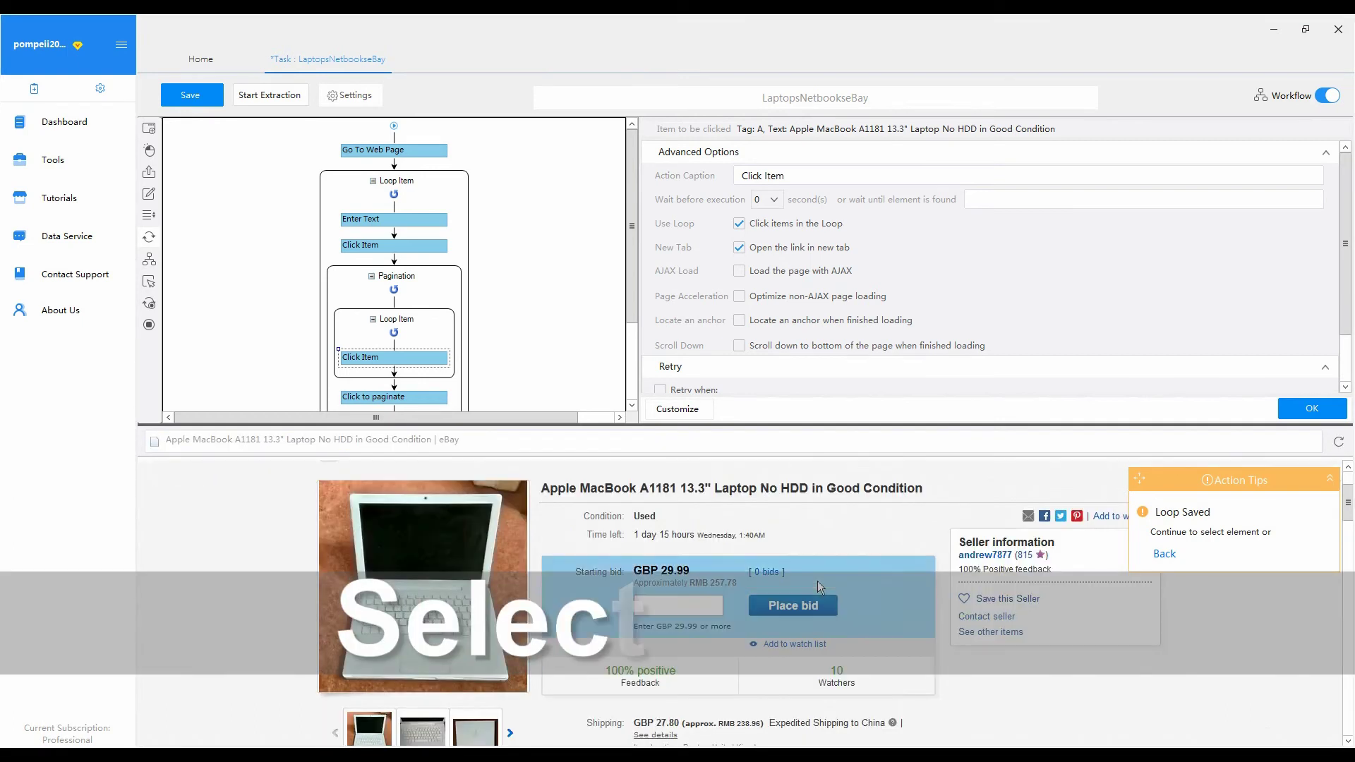
Extract the listing title, condition (Used) and price (GBP 29.99) as text fields.
{"action": "left_click", "coordinate": [757, 489]}
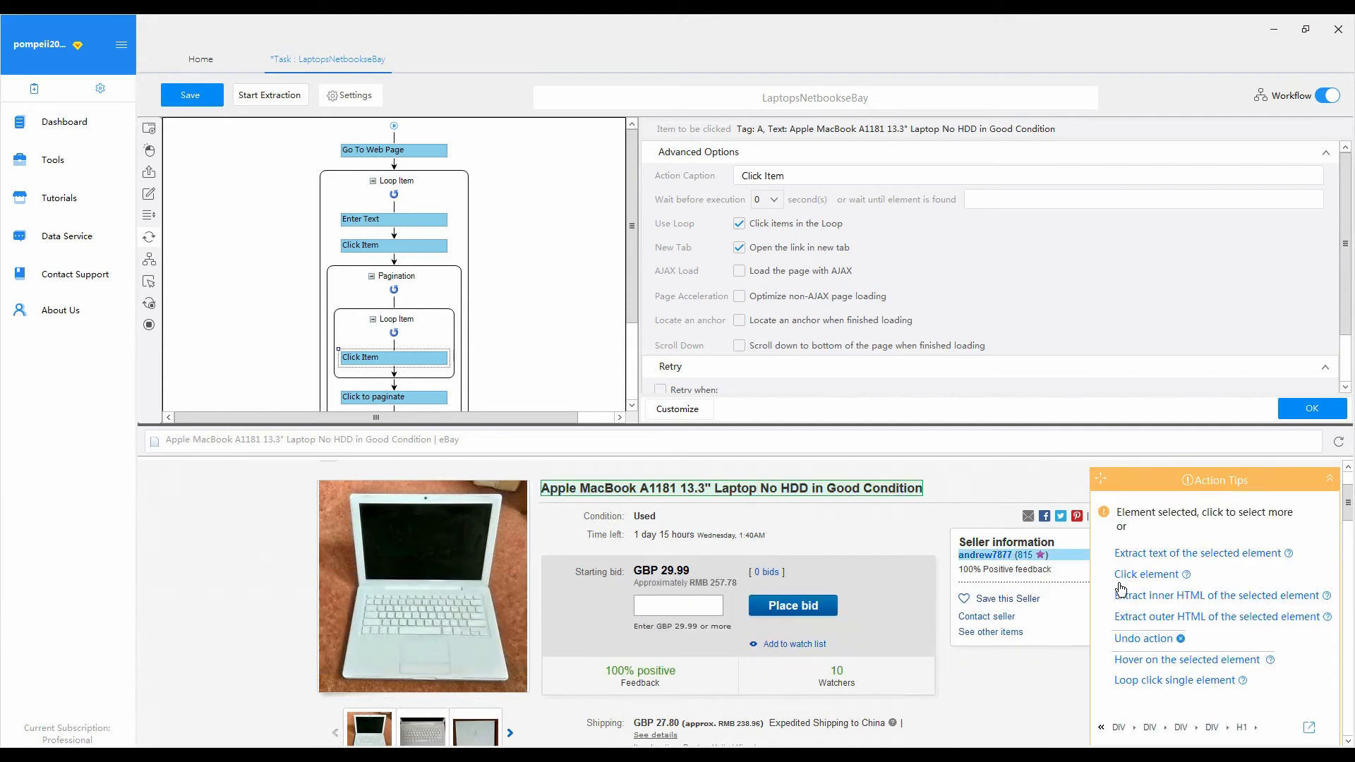
{"action": "left_click", "coordinate": [1153, 555]}
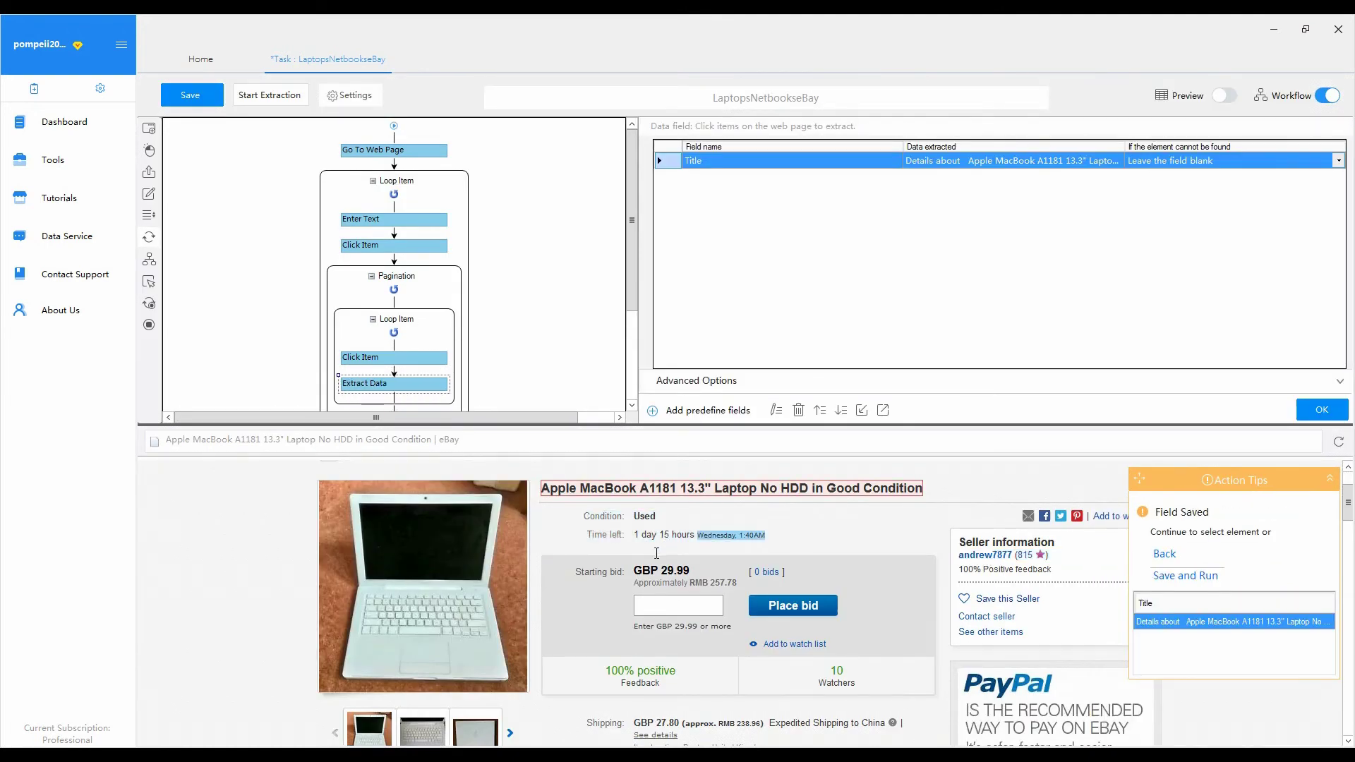
{"action": "left_click", "coordinate": [637, 516]}
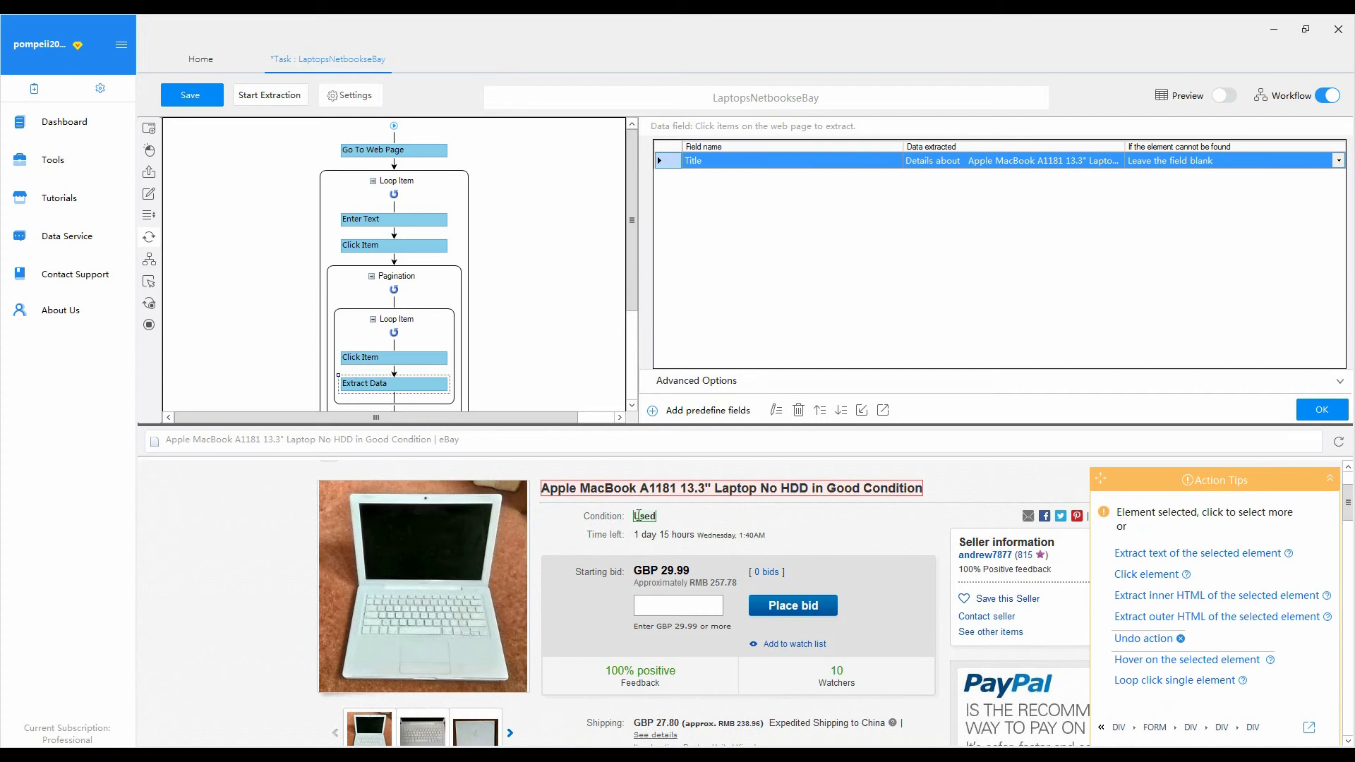
{"action": "left_click", "coordinate": [1161, 554]}
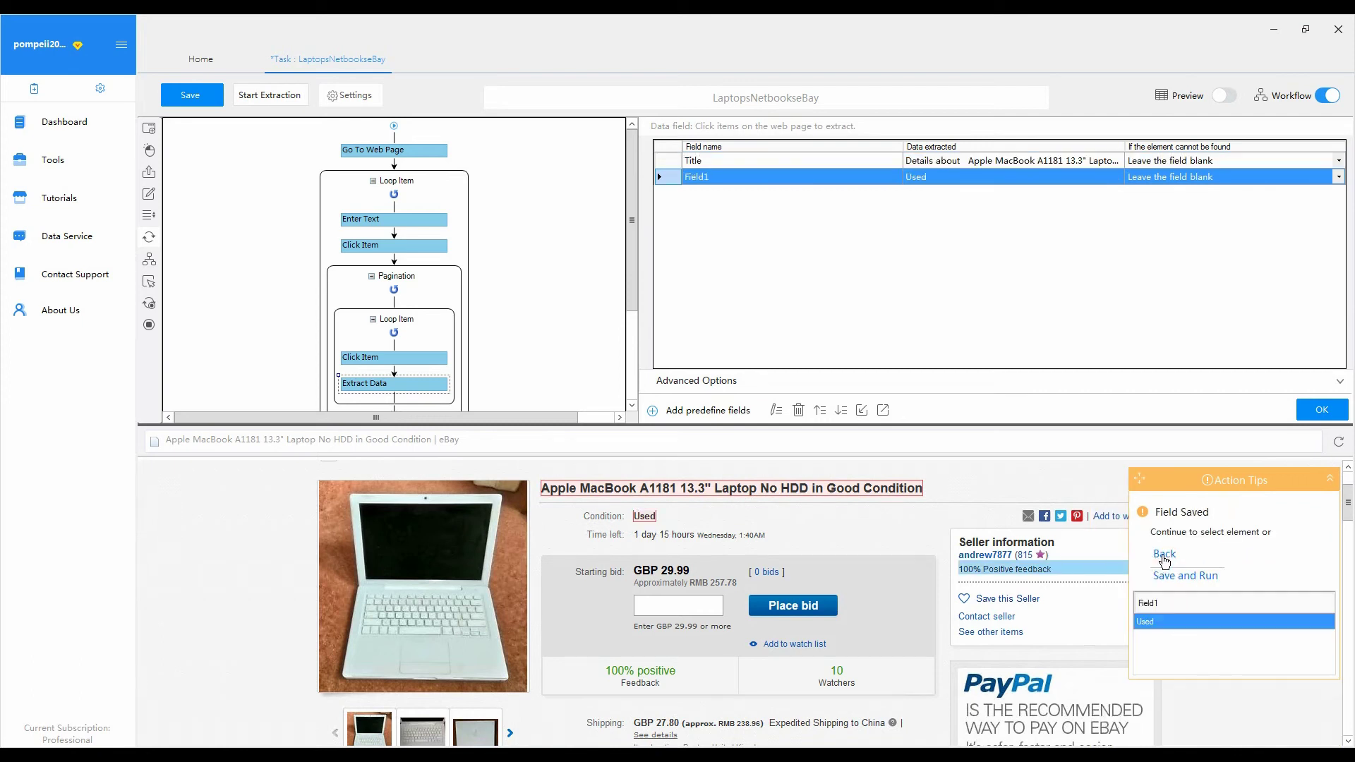
{"action": "left_click", "coordinate": [661, 570]}
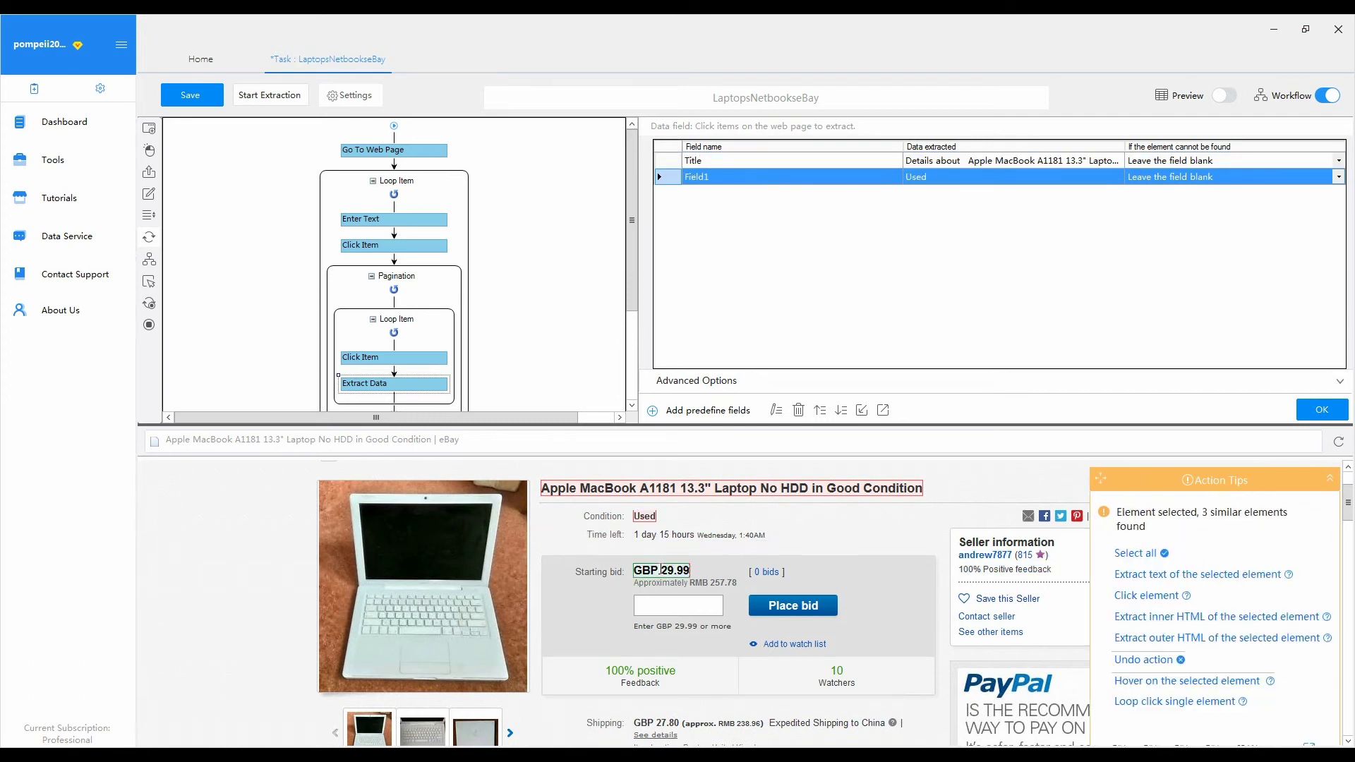
{"action": "left_click", "coordinate": [1134, 574]}
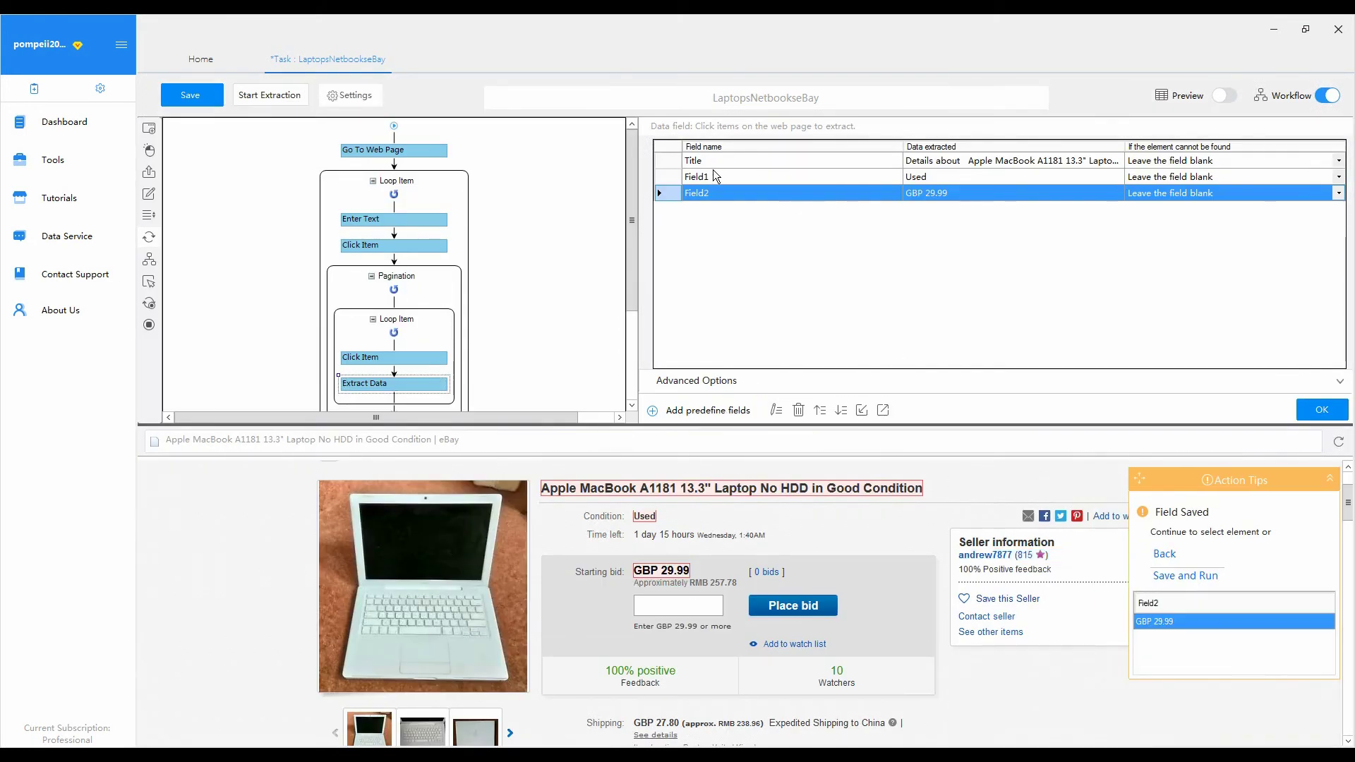
Rename Field1 to Condition and Field2 to Price.
{"action": "left_click", "coordinate": [711, 159]}
{"action": "left_click", "coordinate": [713, 177]}
{"action": "left_click", "coordinate": [713, 176]}
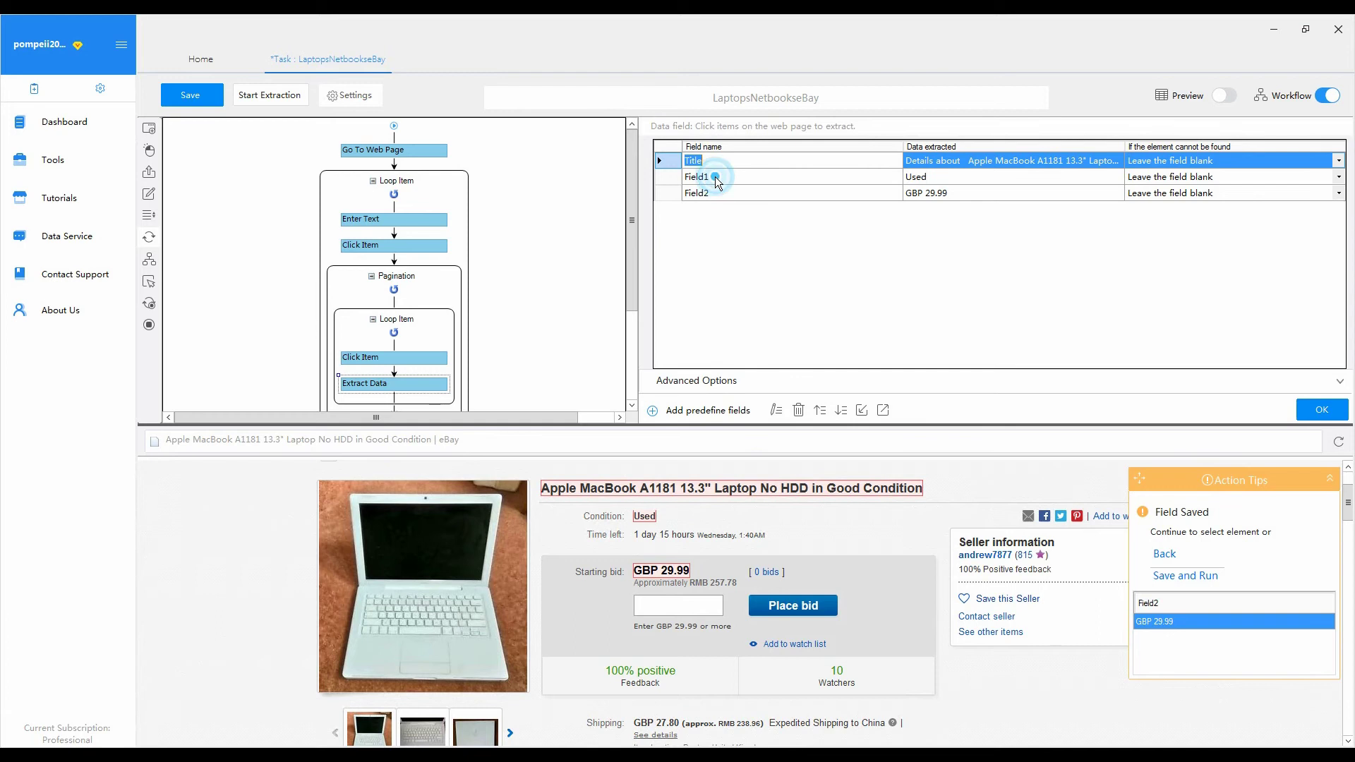
{"action": "type", "text": "C"}
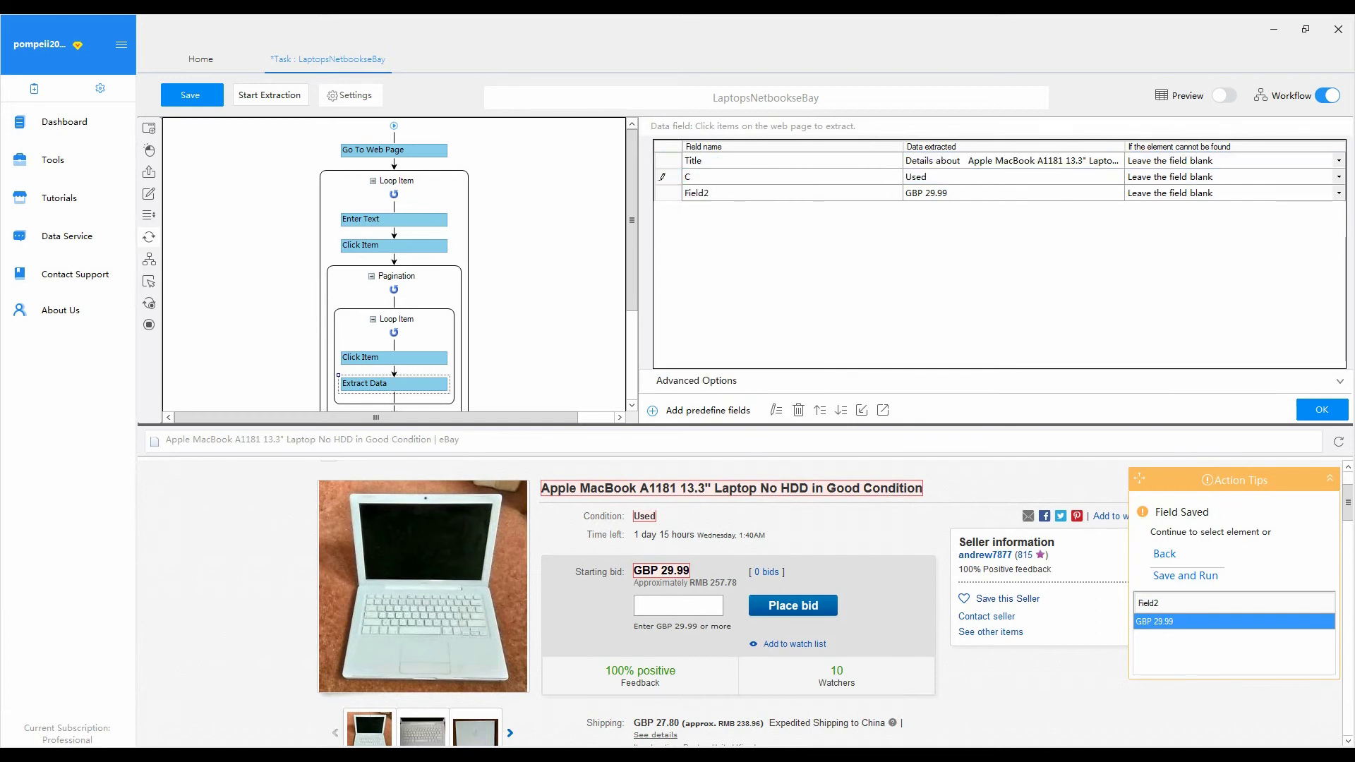
{"action": "type", "text": "ondition"}
{"action": "double_click", "coordinate": [712, 192]}
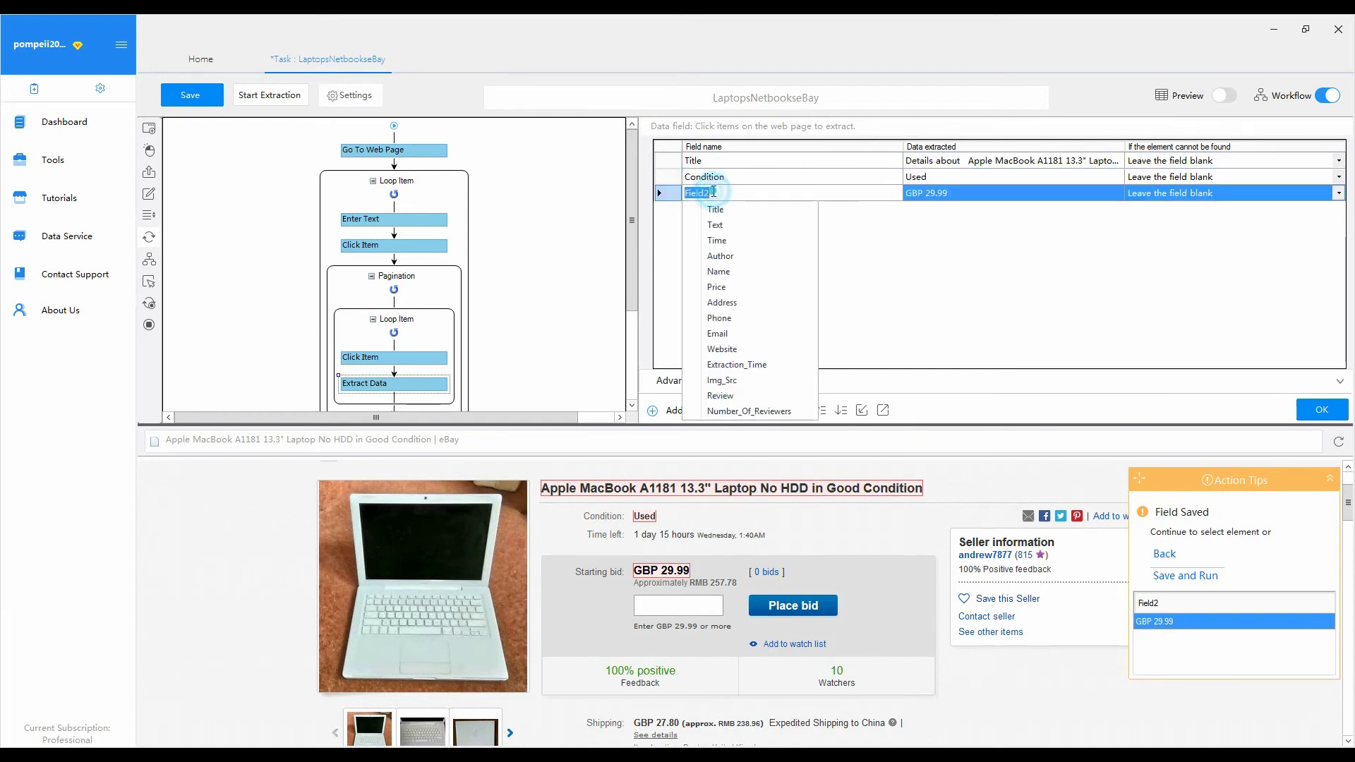
{"action": "left_click", "coordinate": [716, 287]}
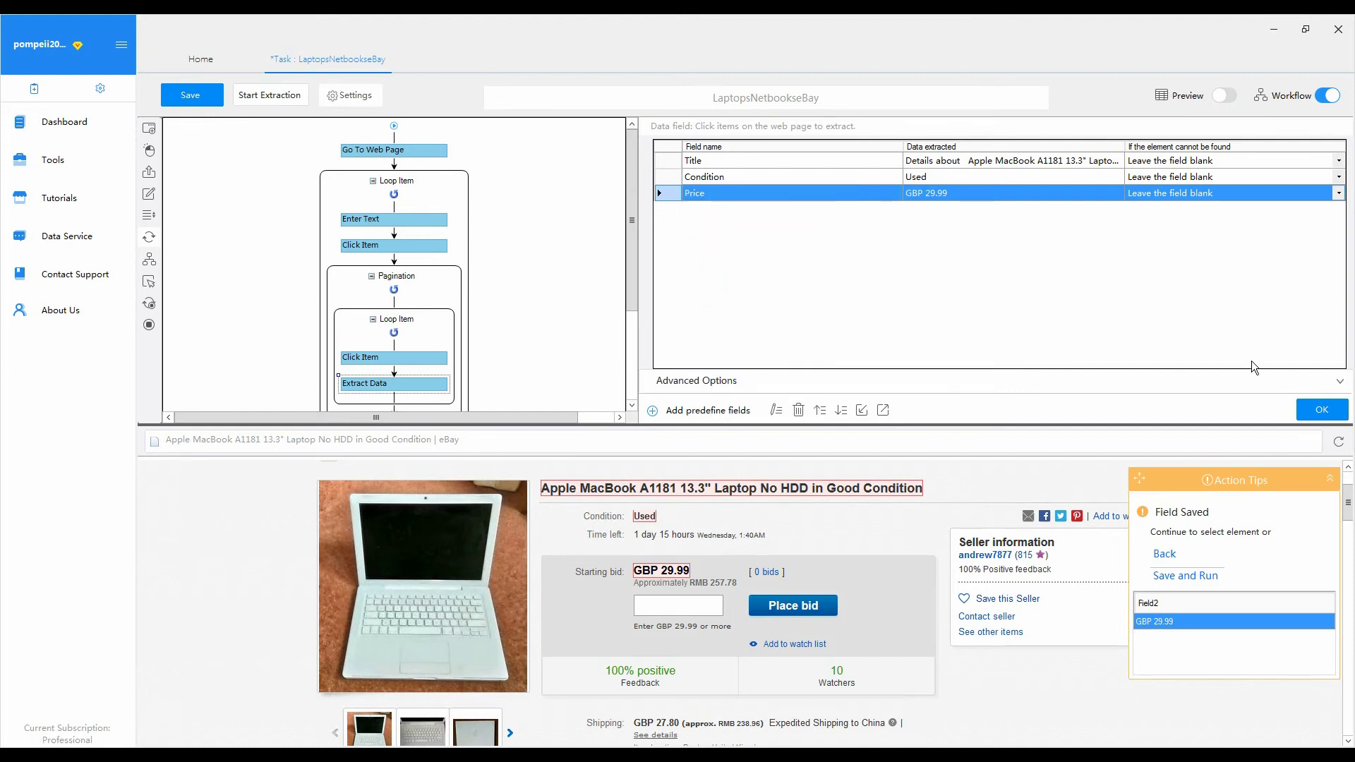
Confirm the extracted data fields and select the Go To Web Page step, showing its 20-second timeout.
{"action": "left_click", "coordinate": [1305, 413]}
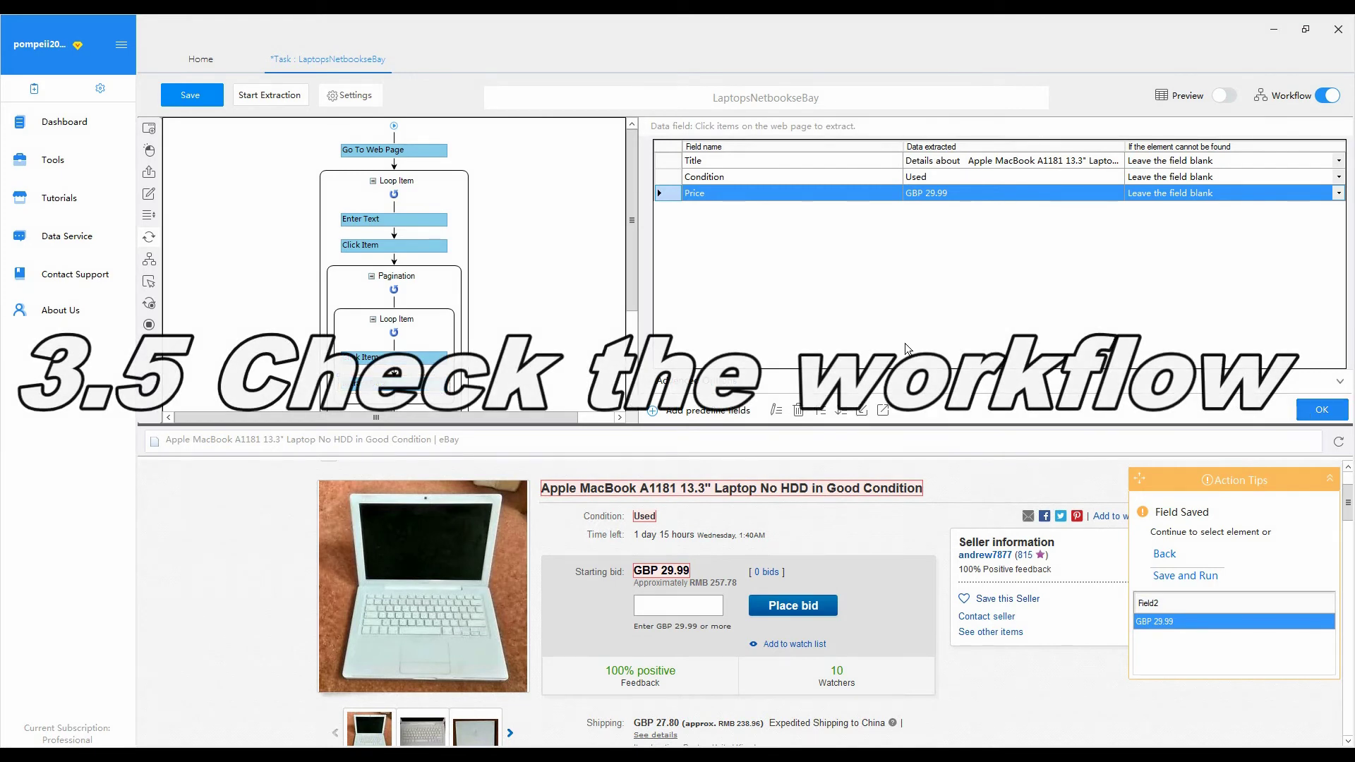
{"action": "left_click", "coordinate": [413, 151]}
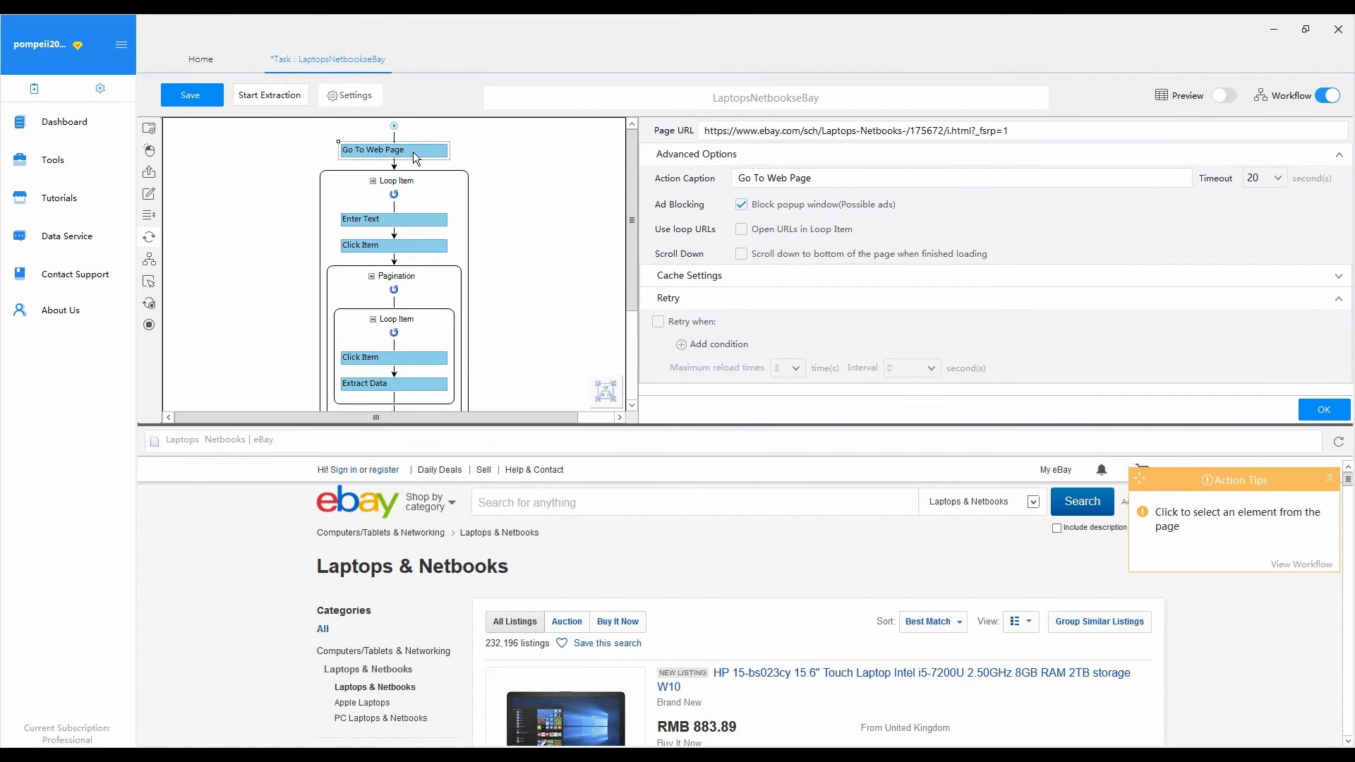
Select Lenovo in the Loop Item list and check that Enter Text puts Lenovo in eBay's search box.
{"action": "left_click", "coordinate": [444, 179]}
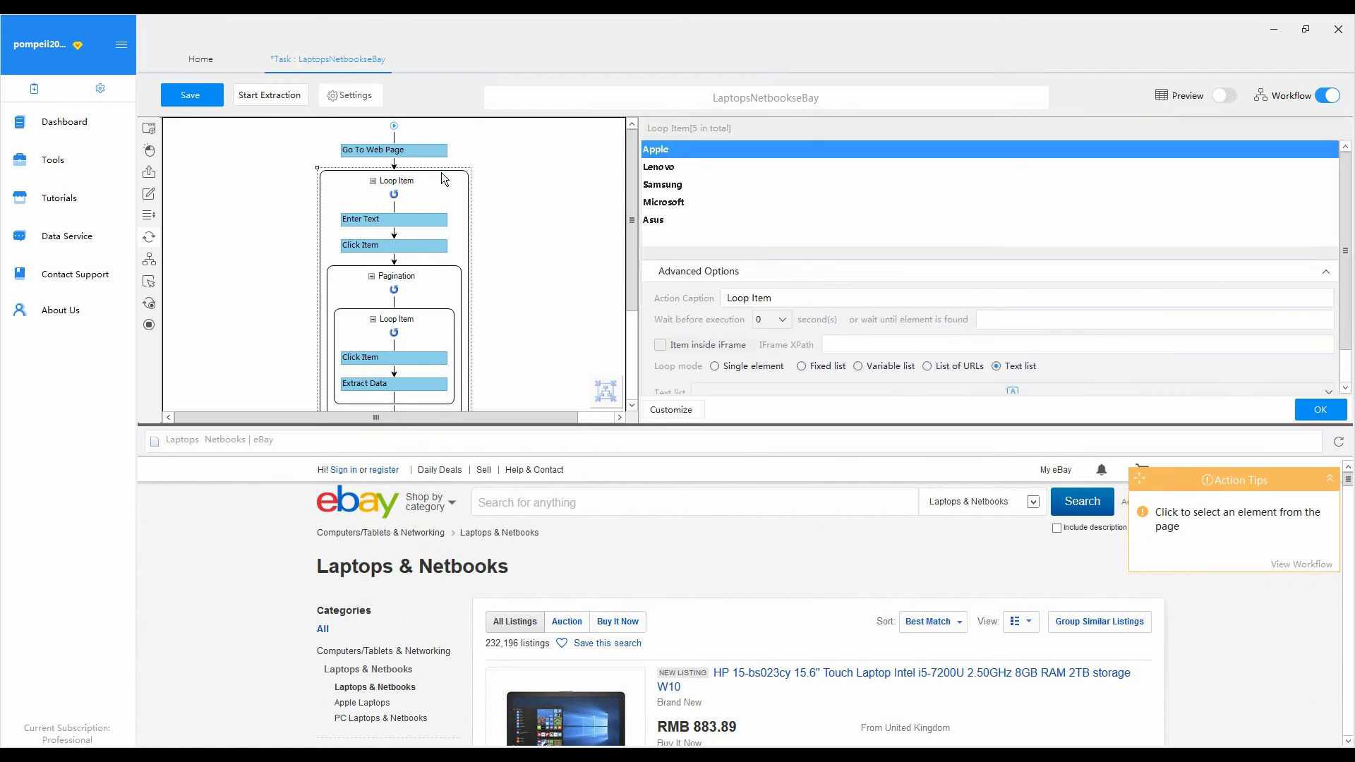
{"action": "left_click", "coordinate": [664, 170]}
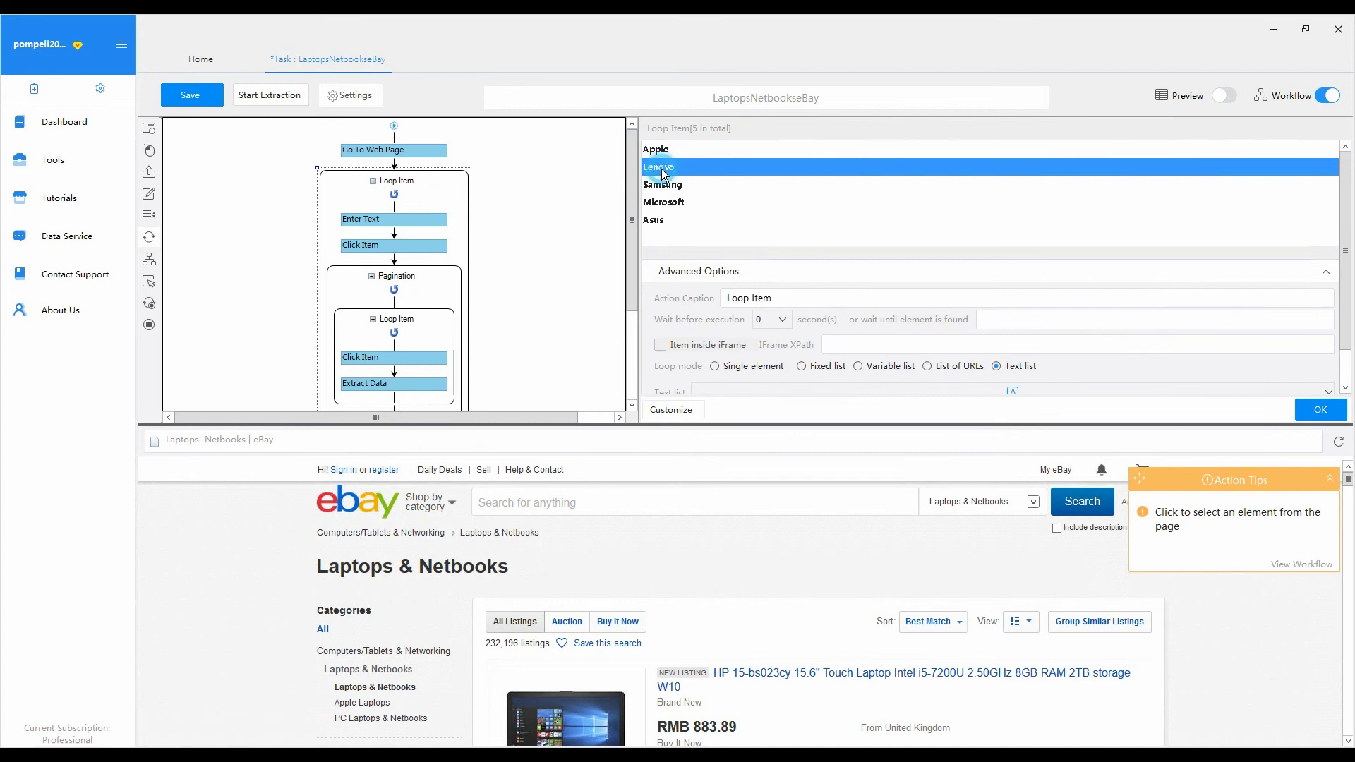
{"action": "left_click", "coordinate": [418, 218]}
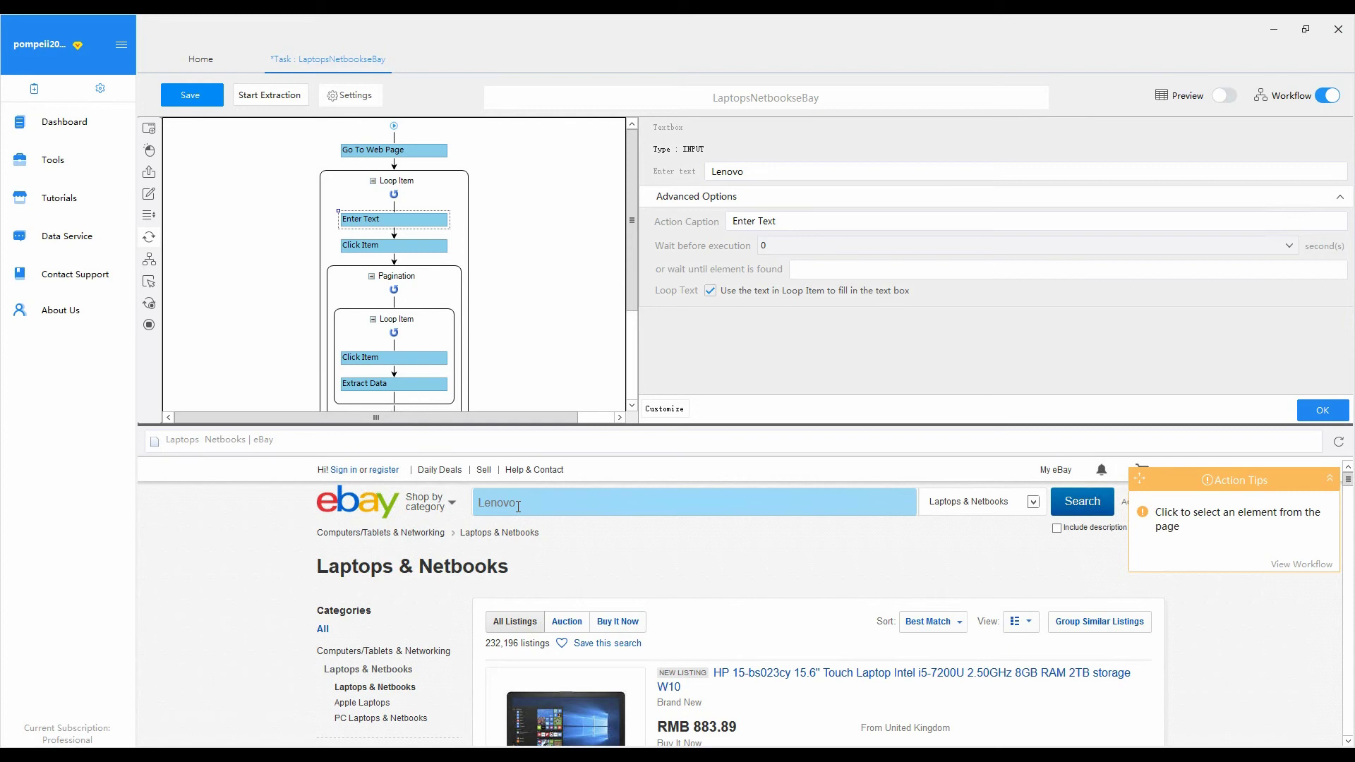
Run the Click Item search and scroll through eBay's Lenovo laptop results (26,716 listings).
{"action": "left_click", "coordinate": [421, 246]}
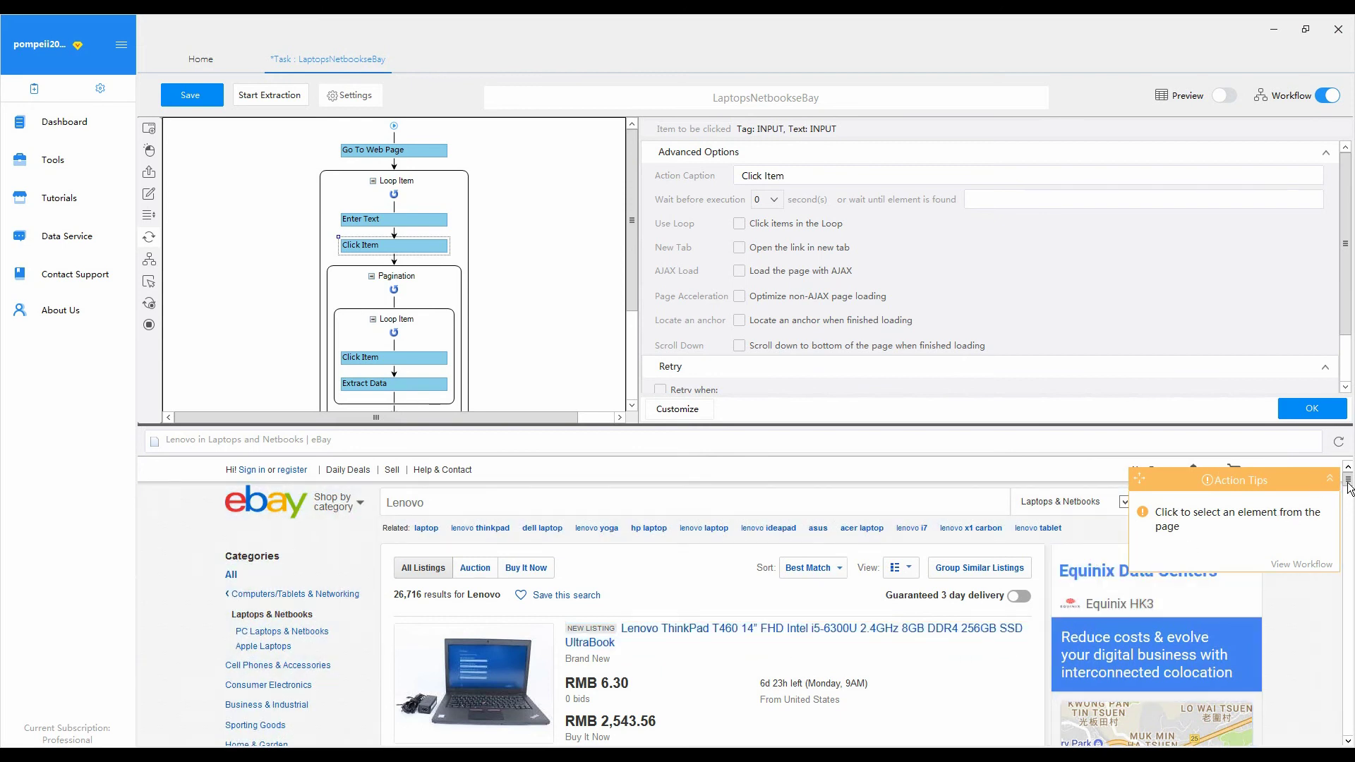
{"action": "scroll", "coordinate": [1350, 520], "scroll_direction": "down", "scroll_amount": 2}
{"action": "scroll", "coordinate": [1350, 522], "scroll_direction": "down", "scroll_amount": 3}
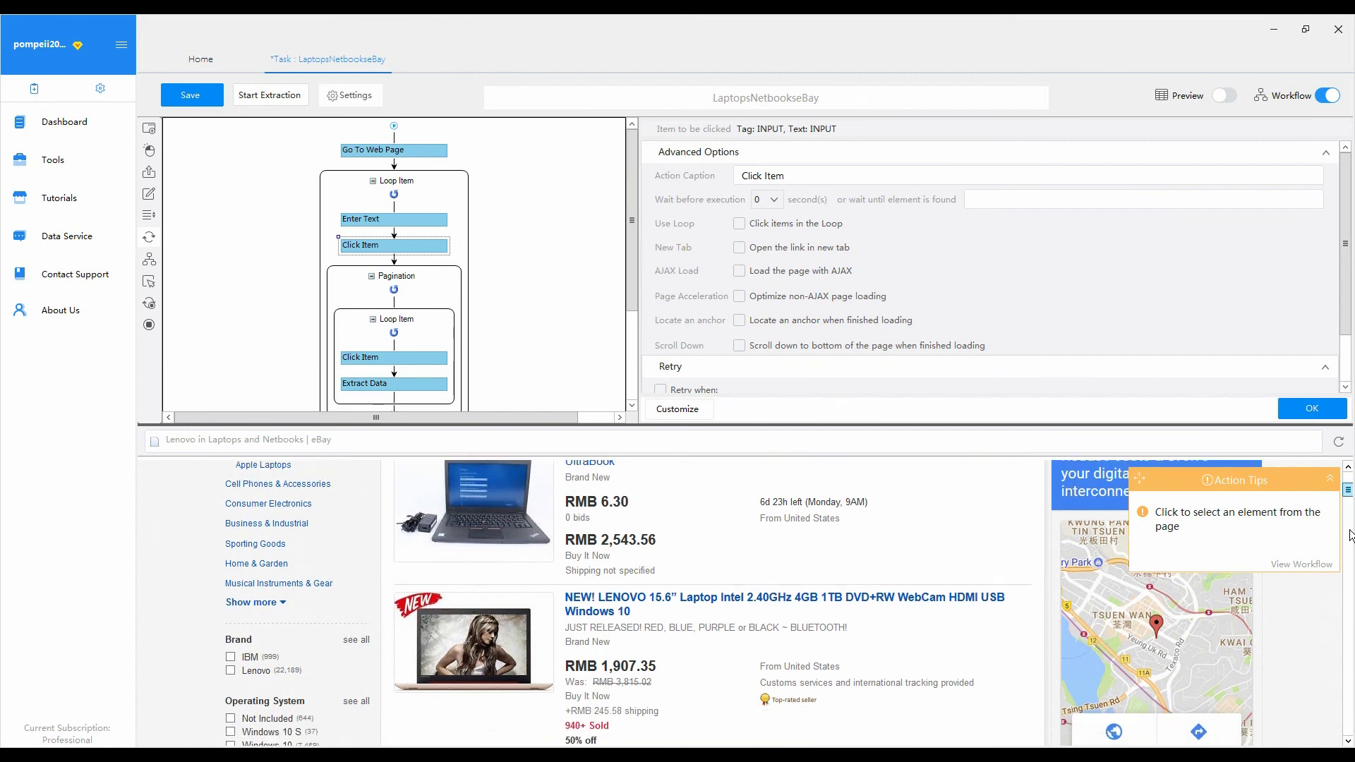
{"action": "scroll", "coordinate": [1350, 554], "scroll_direction": "down", "scroll_amount": 3}
{"action": "scroll", "coordinate": [1349, 567], "scroll_direction": "down", "scroll_amount": 10}
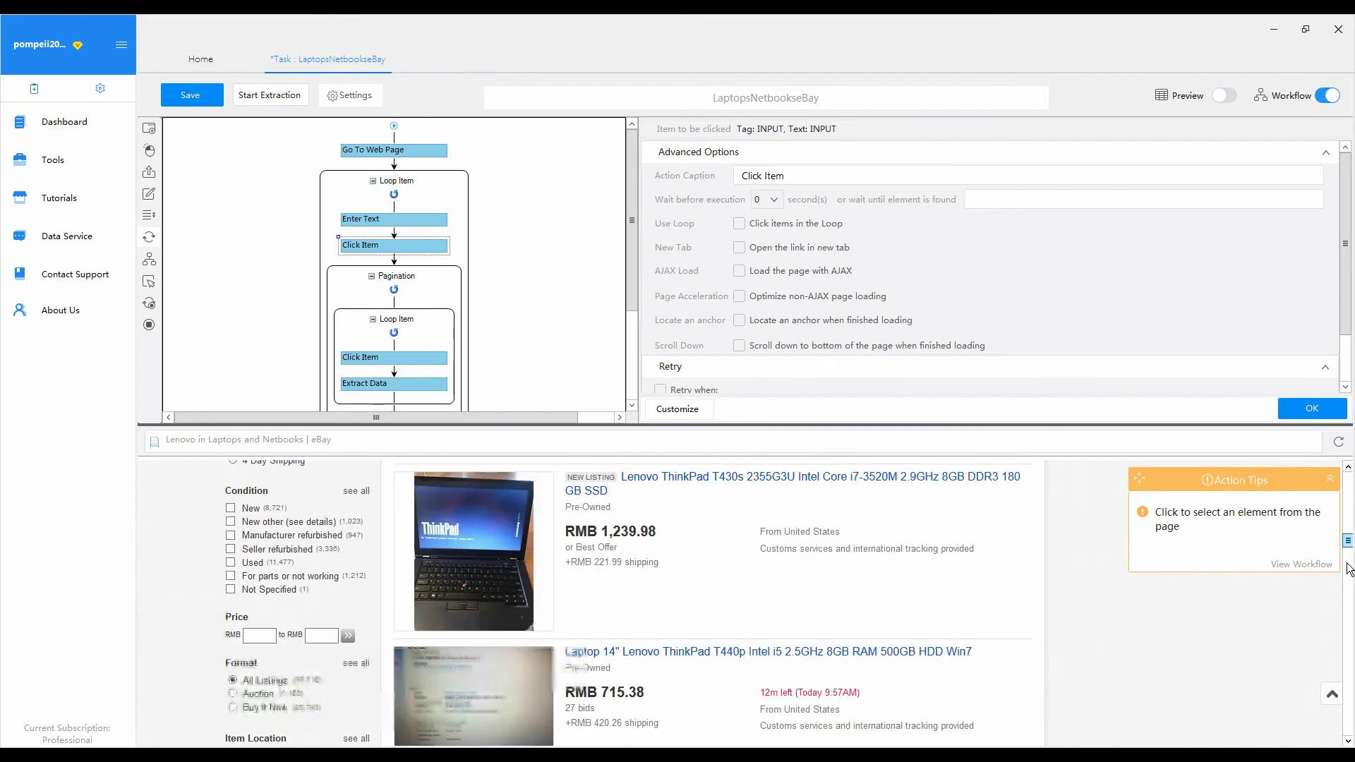
{"action": "scroll", "coordinate": [1344, 621], "scroll_direction": "down", "scroll_amount": 5}
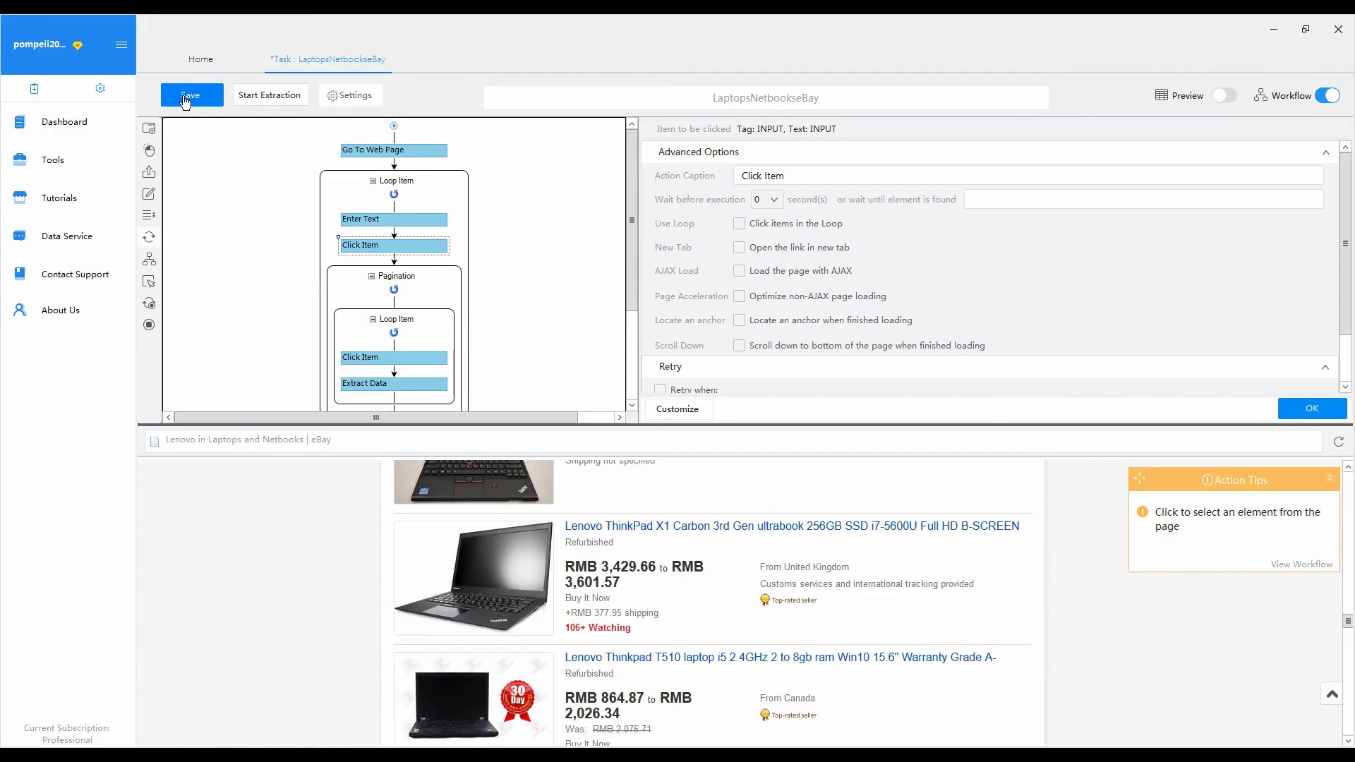
Save the LaptopsNetbookseBay task and start it with Local Extraction.
{"action": "left_click", "coordinate": [184, 101]}
{"action": "left_click", "coordinate": [270, 100]}
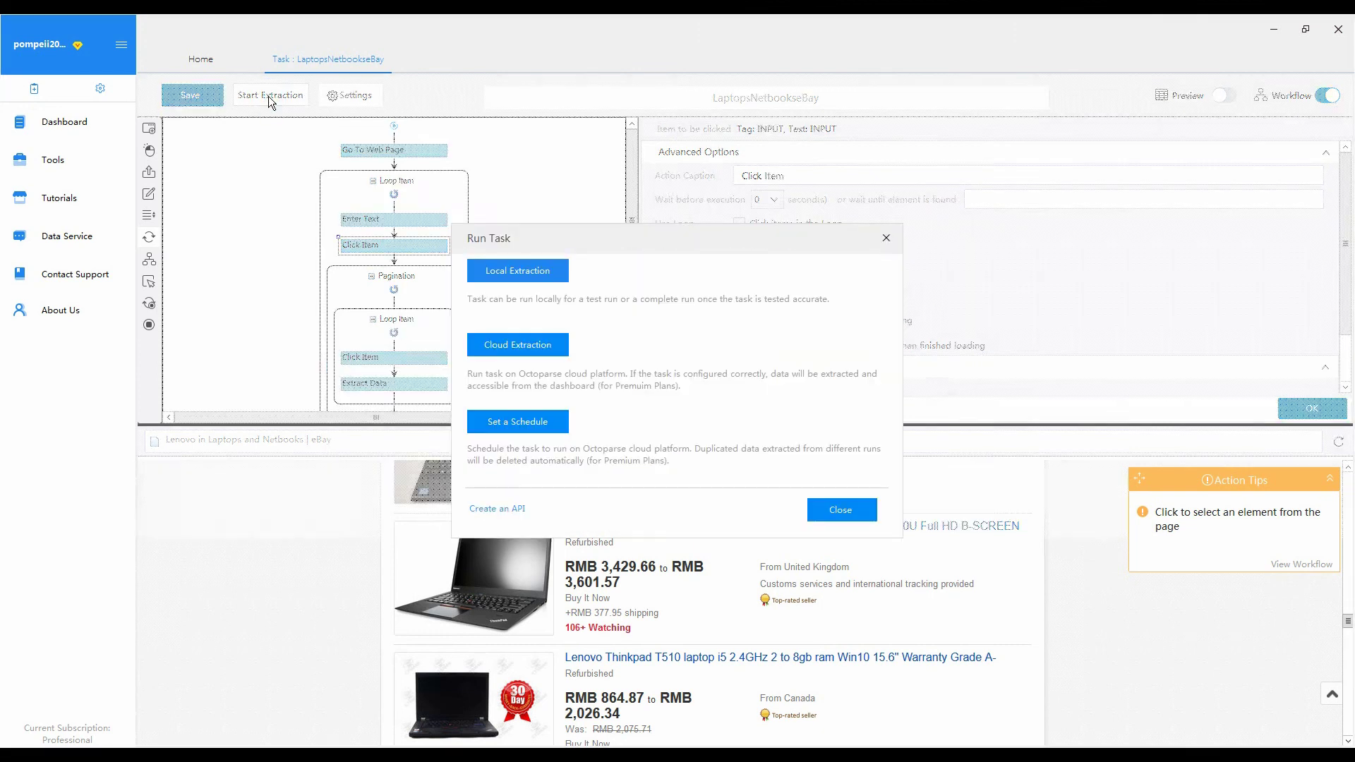
{"action": "left_click", "coordinate": [513, 275]}
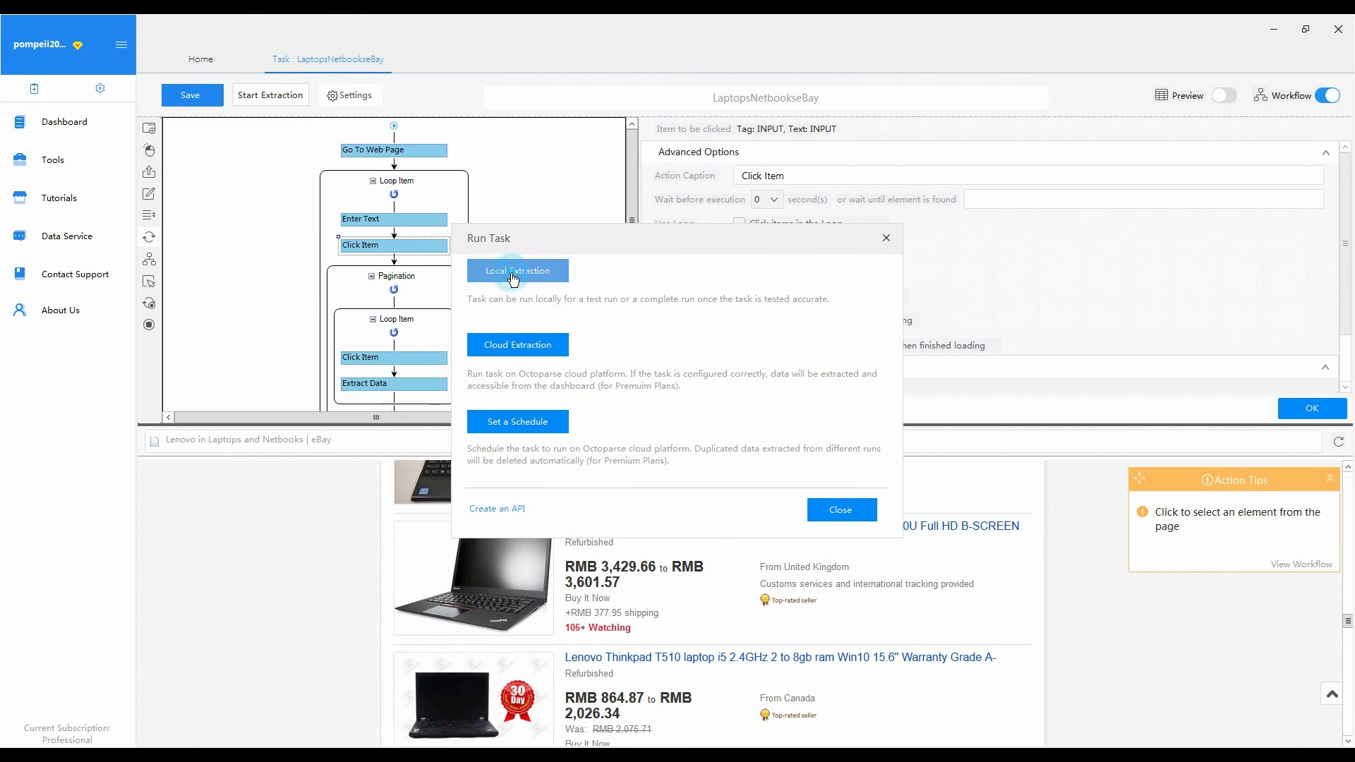